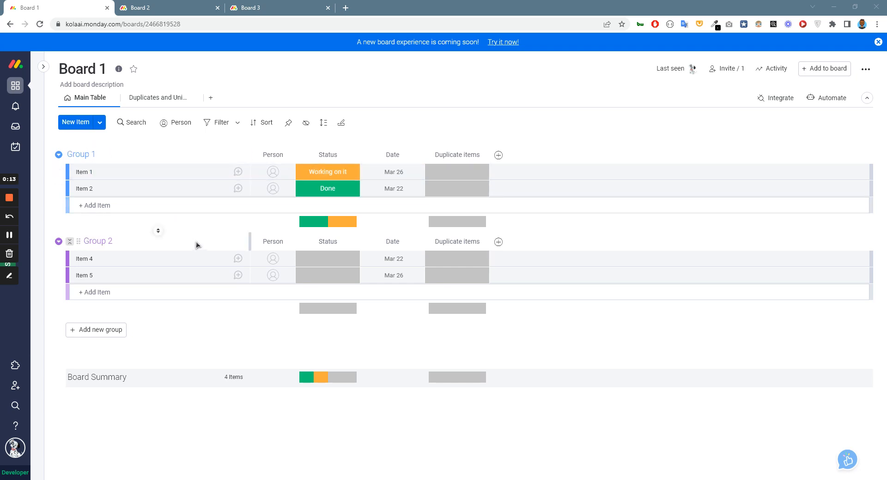
# Look over the groups and items in Board 2 and Board 3, and return to Board 1.
pyautogui.click(158, 7)
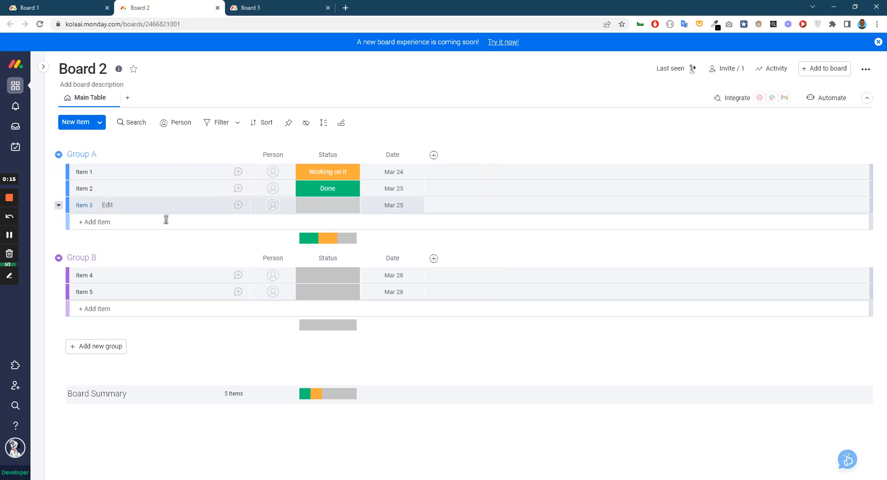
pyautogui.click(286, 8)
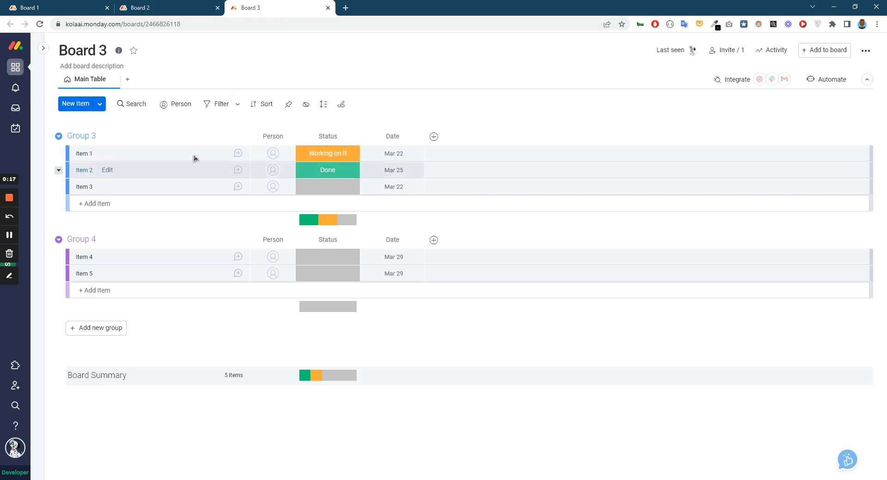
pyautogui.click(70, 12)
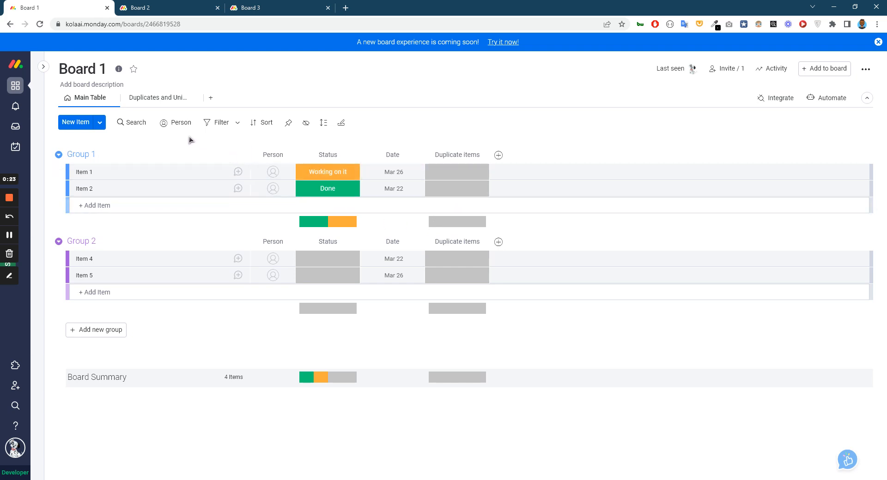
# Open Board 1's Duplicates and Uniques view and search the available view apps for "uni".
pyautogui.click(163, 100)
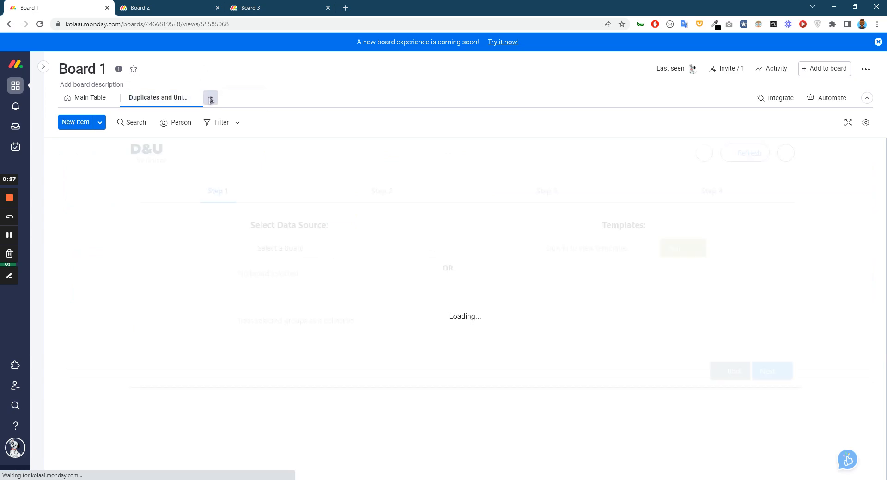
pyautogui.click(211, 98)
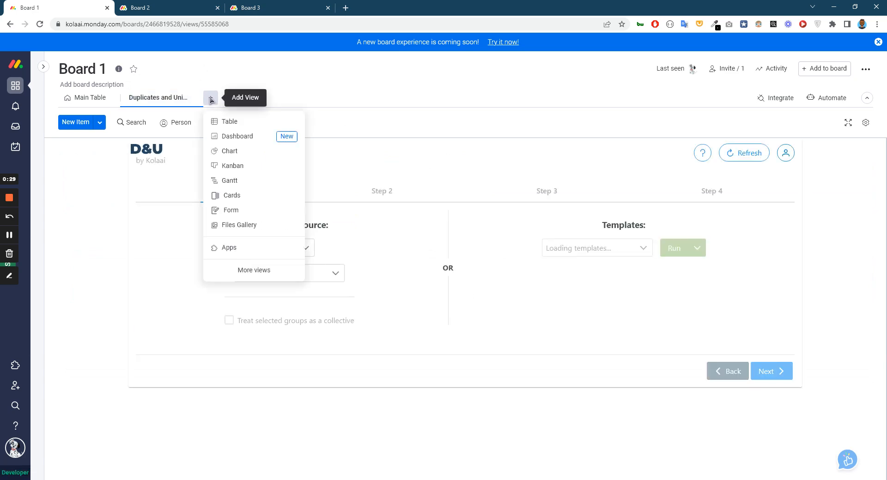
pyautogui.click(243, 248)
pyautogui.write('uni')
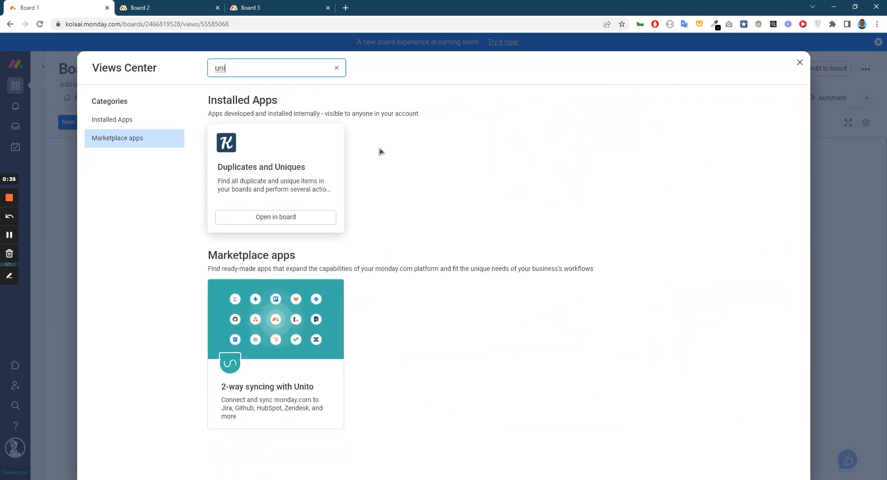
pyautogui.click(800, 63)
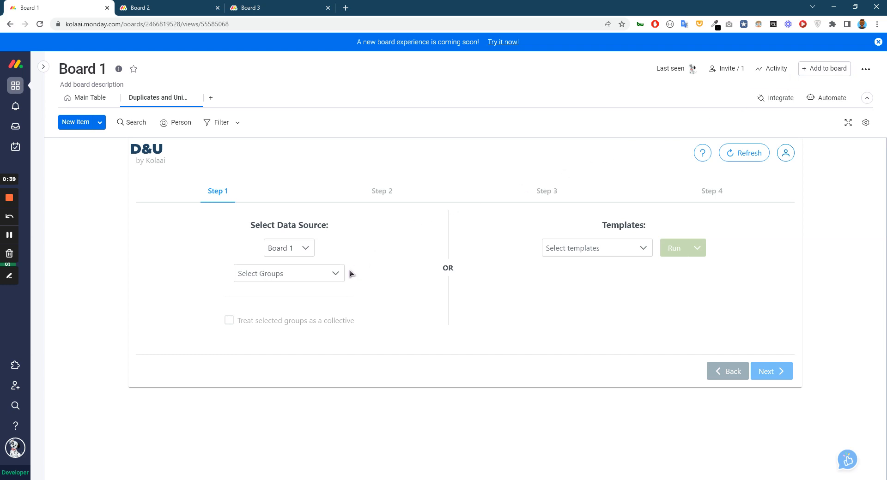
# Choose Group 1 of Board 1 as the data source and continue to the column selection.
pyautogui.click(320, 276)
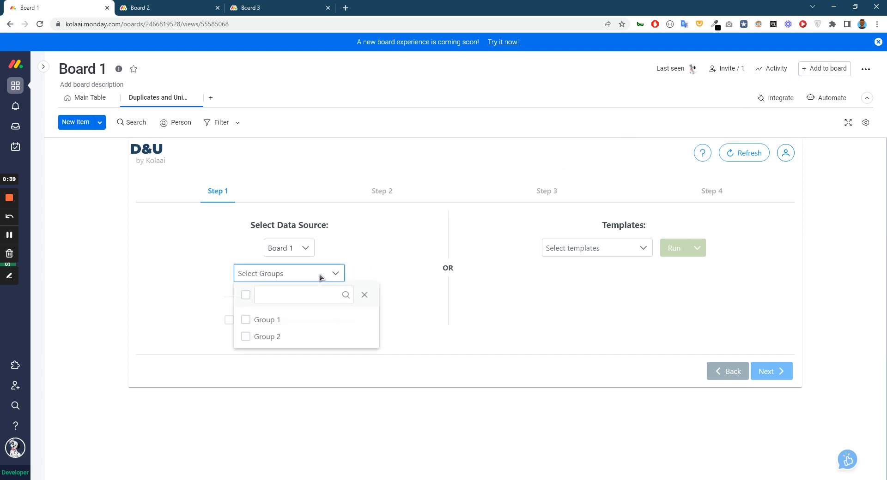
pyautogui.click(319, 321)
pyautogui.click(482, 340)
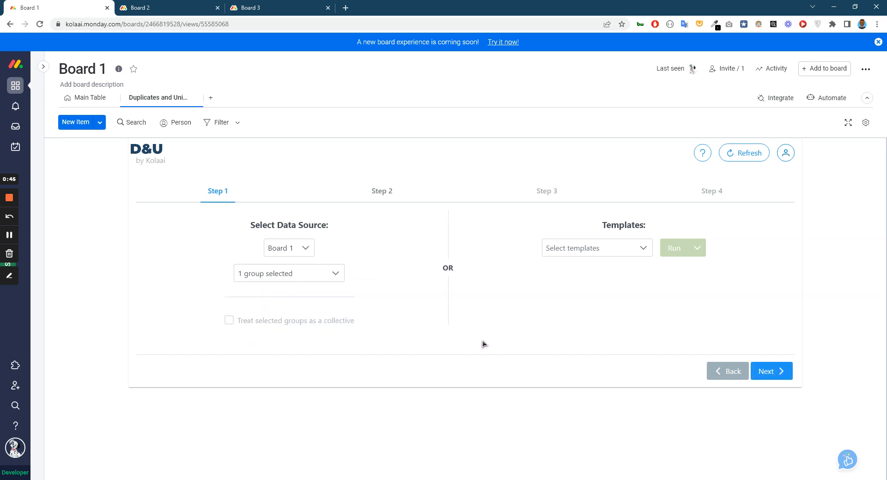
pyautogui.click(771, 372)
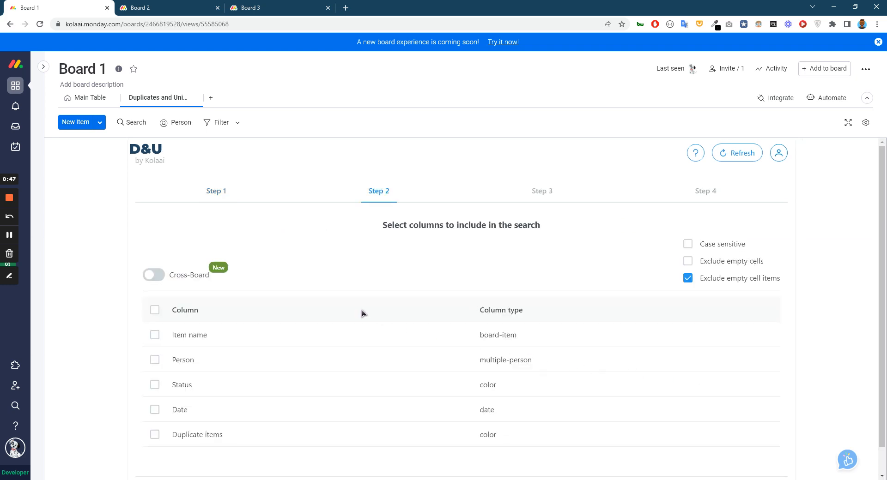
# Include the Item name column in the search and enable the Cross-Board option.
pyautogui.scroll(-2, 362, 313)
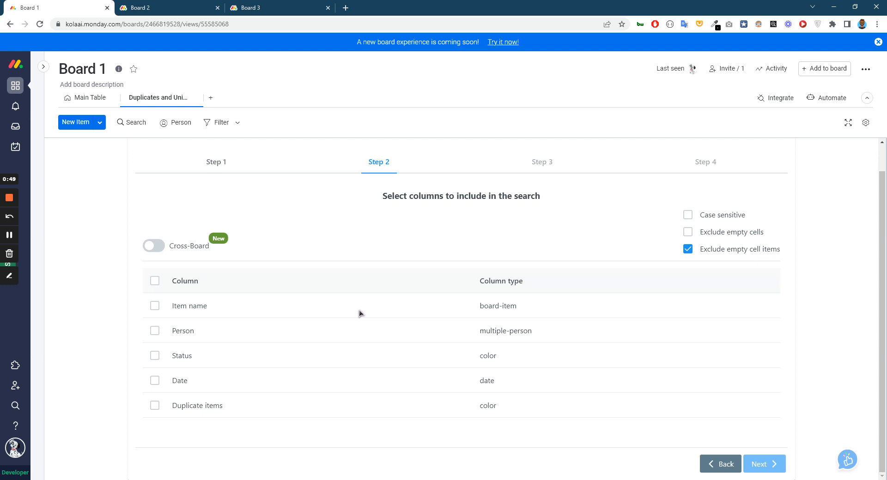
pyautogui.click(155, 307)
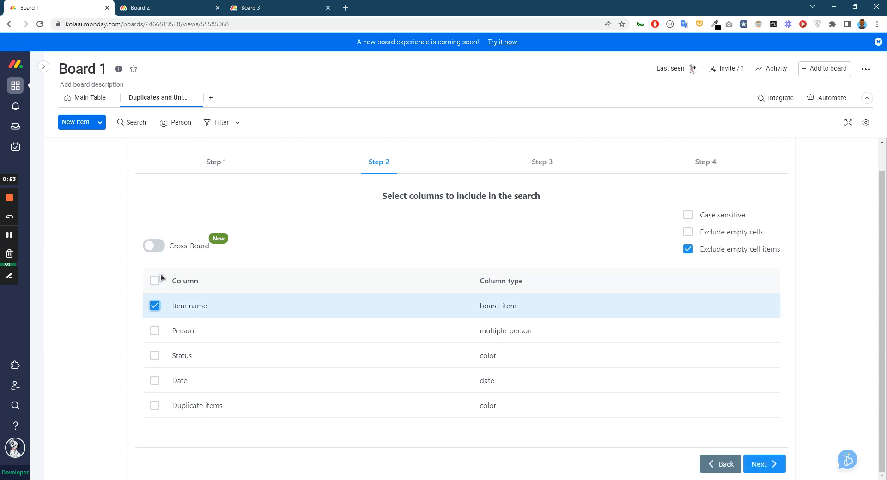
pyautogui.click(157, 248)
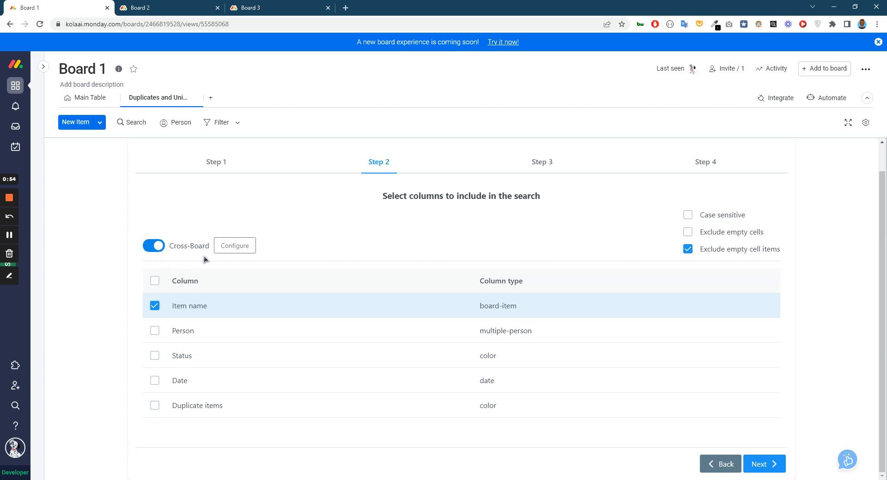
# Configure the first cross-board card with Group A of Board 2, mapping Item name to its Name column.
pyautogui.click(241, 248)
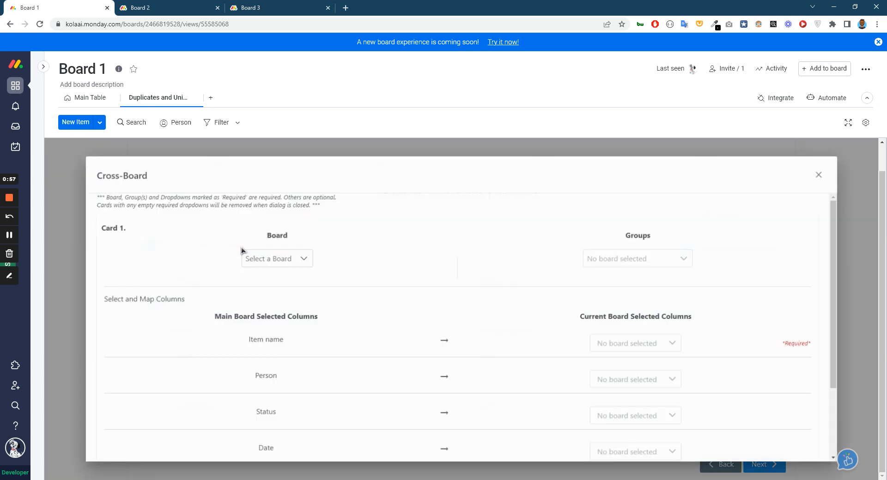
pyautogui.click(279, 261)
pyautogui.click(279, 320)
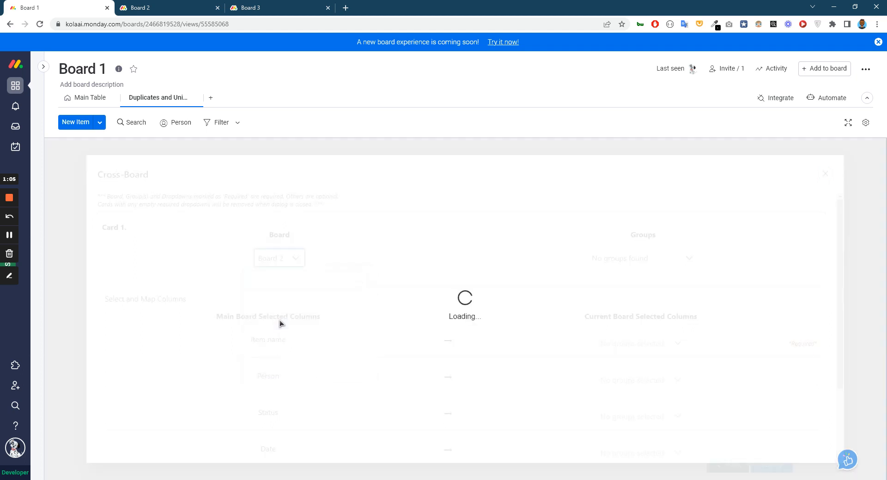
pyautogui.click(669, 263)
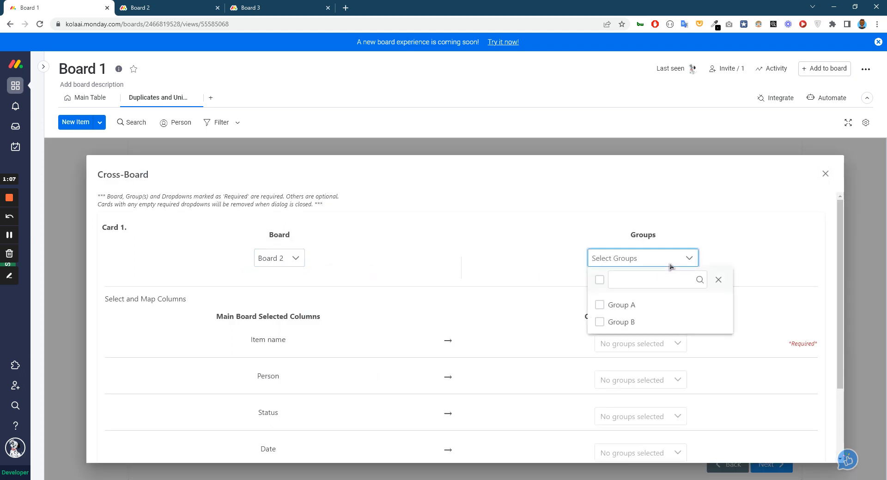
pyautogui.click(644, 307)
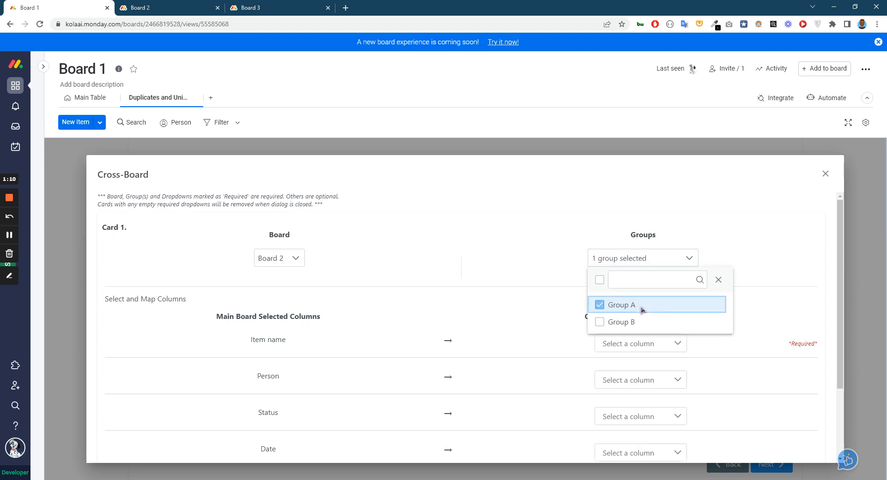
pyautogui.click(538, 282)
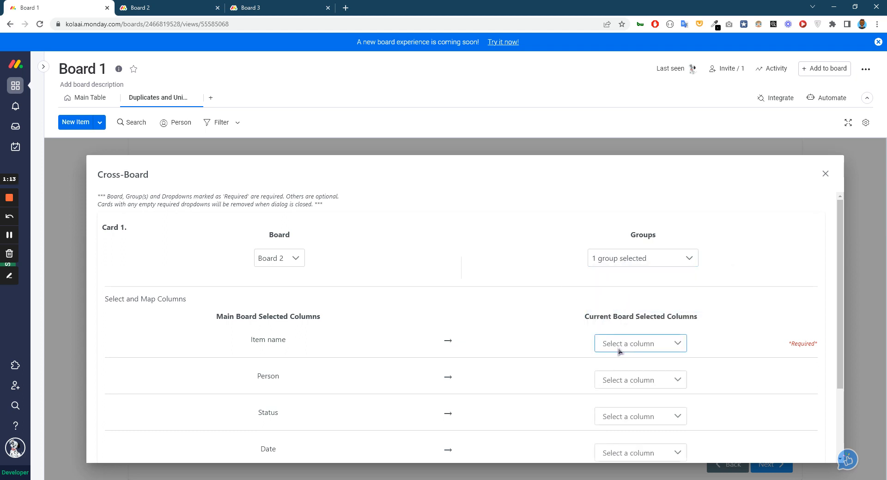
pyautogui.click(665, 348)
pyautogui.click(642, 388)
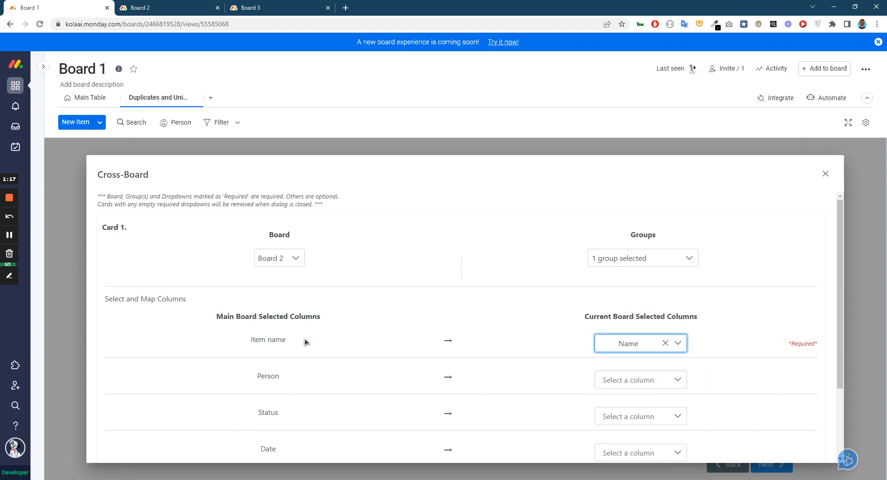
# Add a second cross-board card and set its board to Board 3.
pyautogui.scroll(-2, 754, 344)
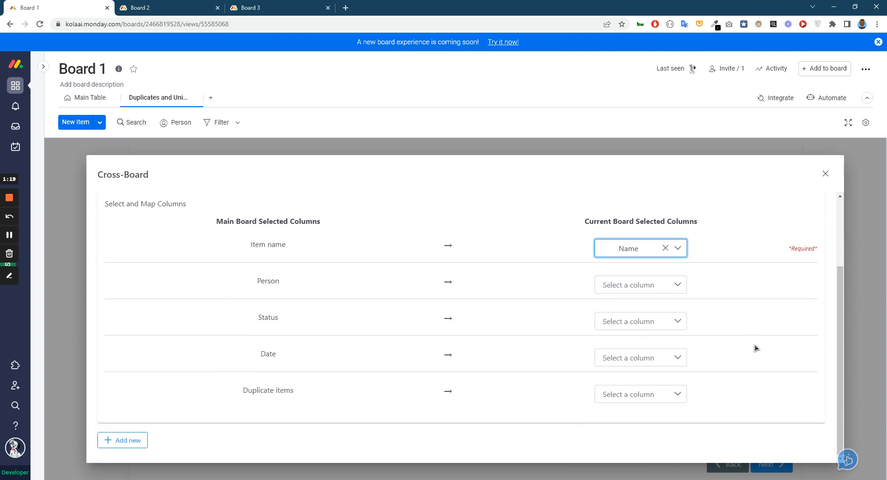
pyautogui.click(131, 444)
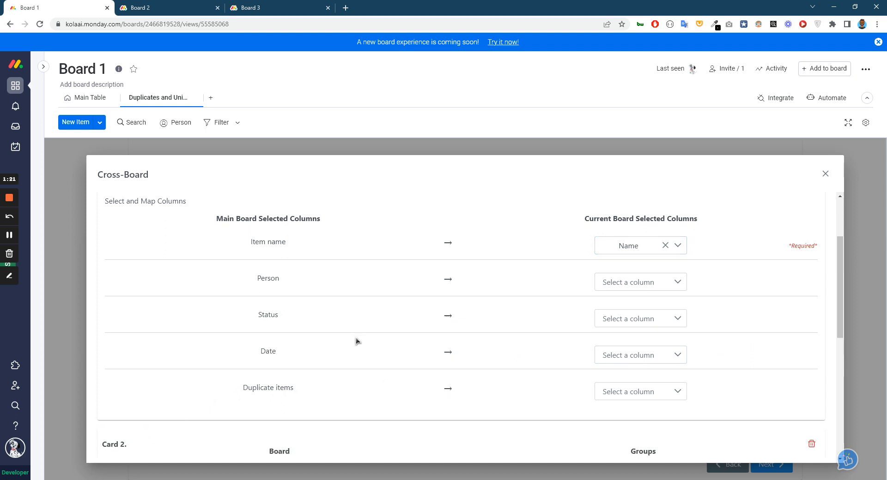
pyautogui.scroll(-5, 356, 337)
pyautogui.click(302, 248)
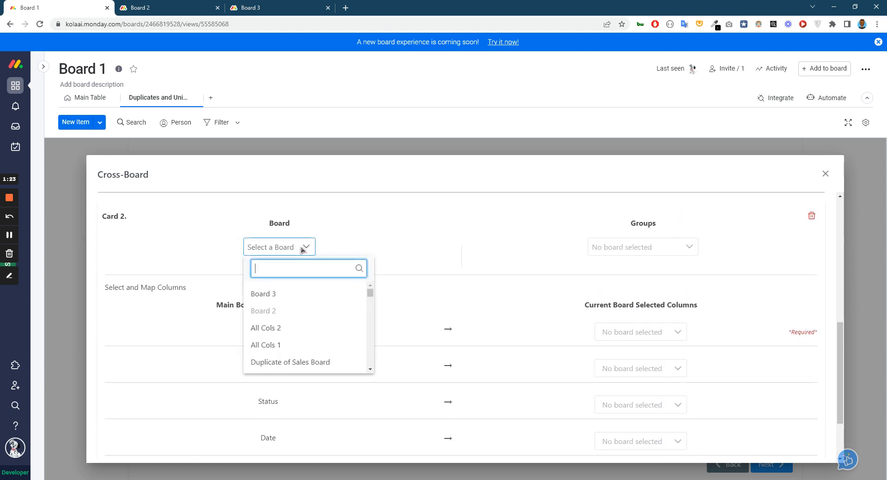
pyautogui.click(285, 294)
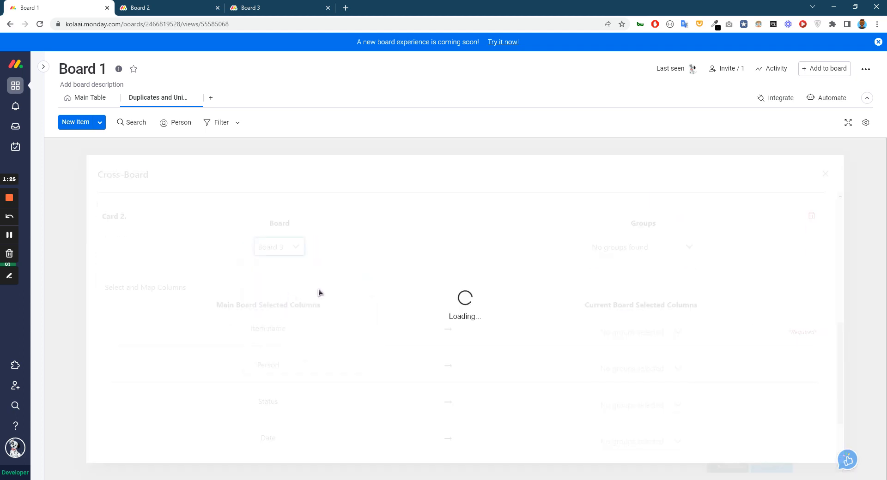
pyautogui.click(275, 248)
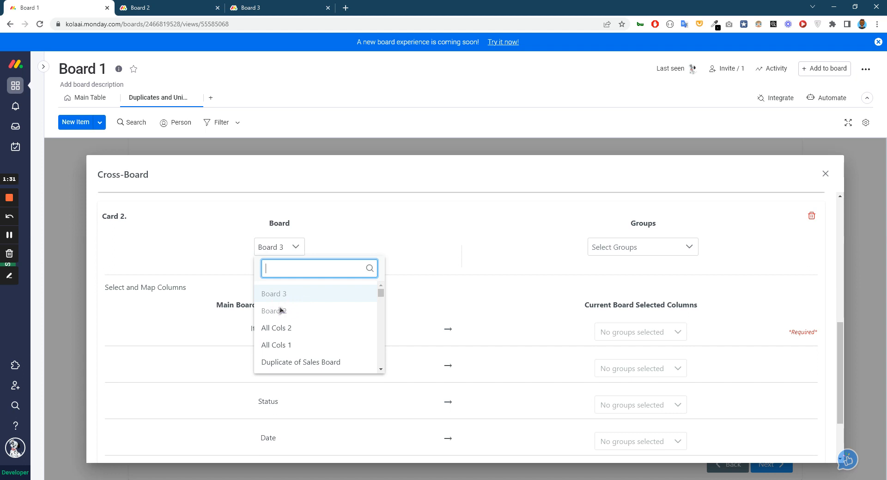
pyautogui.click(454, 264)
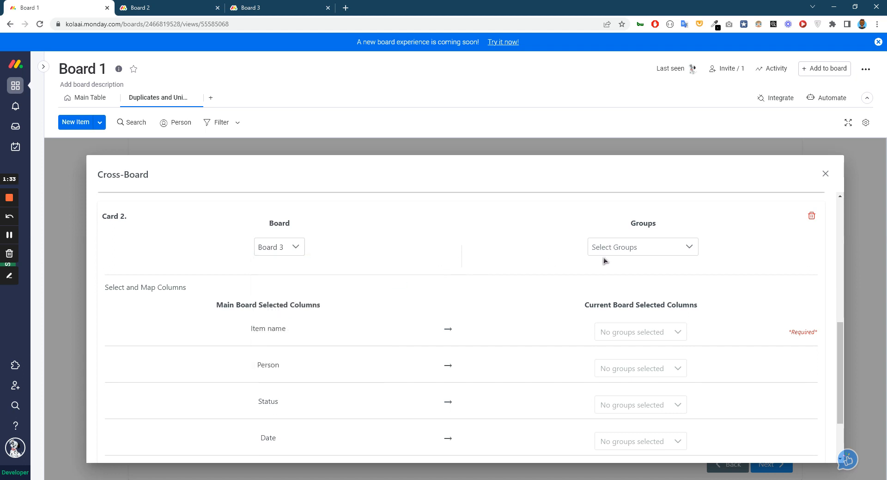
# Include both Group 3 and Group 4 in the Board 3 card.
pyautogui.click(611, 249)
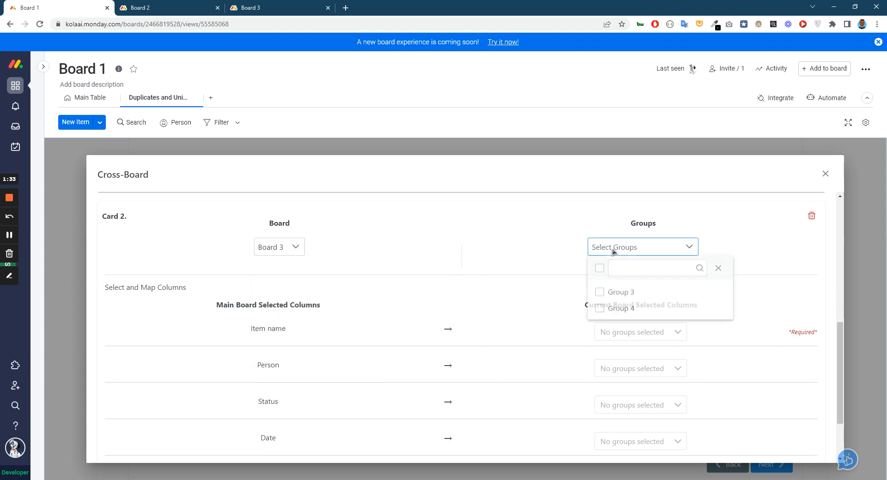
pyautogui.click(611, 294)
pyautogui.click(618, 313)
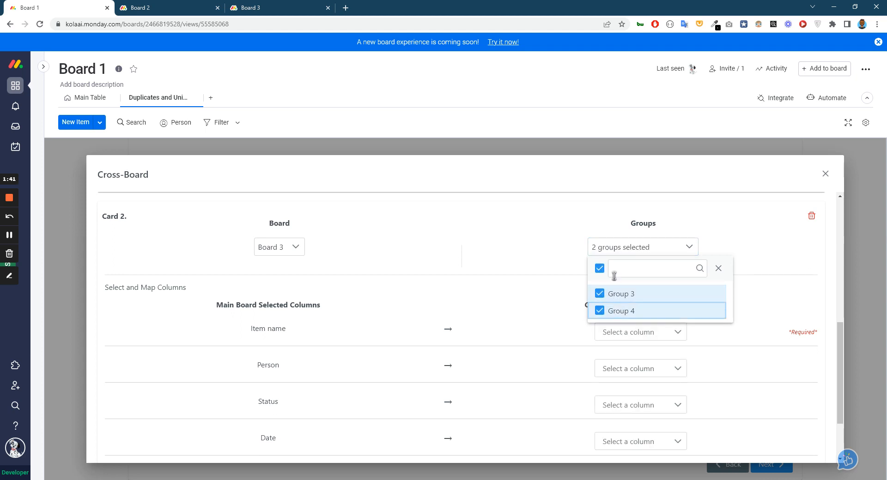
pyautogui.click(554, 262)
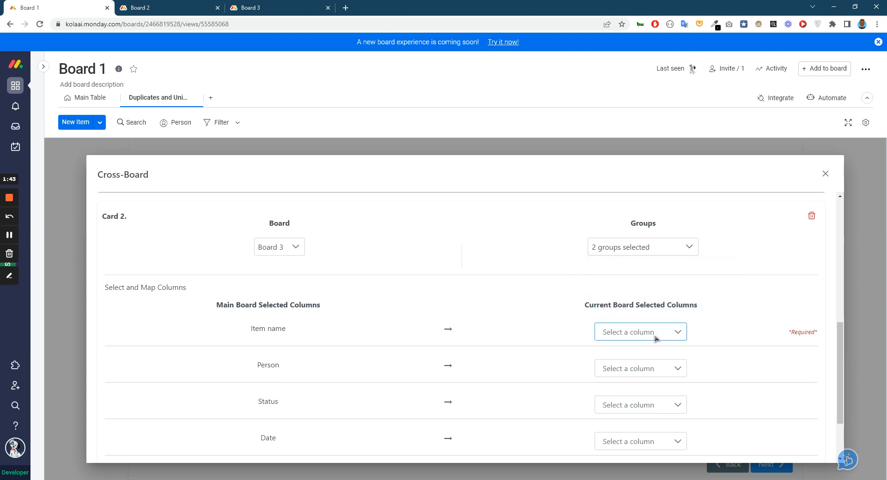
# Map Item name to the Name column in the Board 3 card and close the cross-board configuration.
pyautogui.click(622, 333)
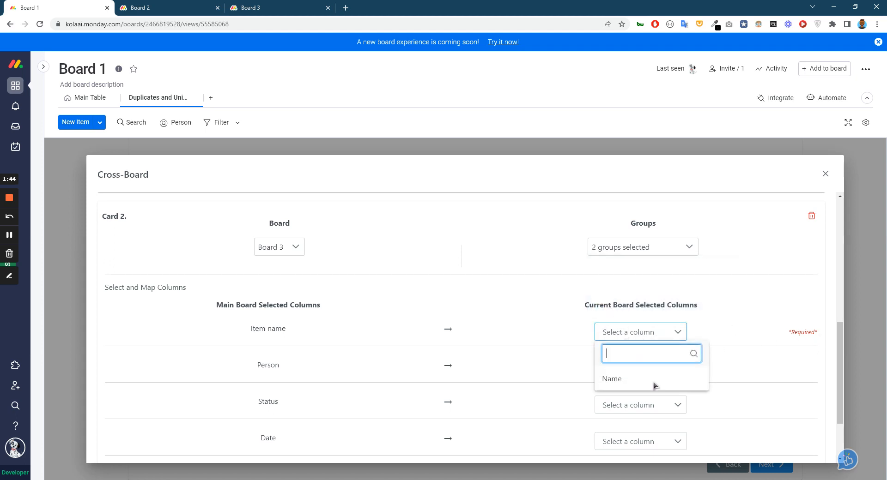
pyautogui.click(622, 380)
pyautogui.scroll(-2, 751, 338)
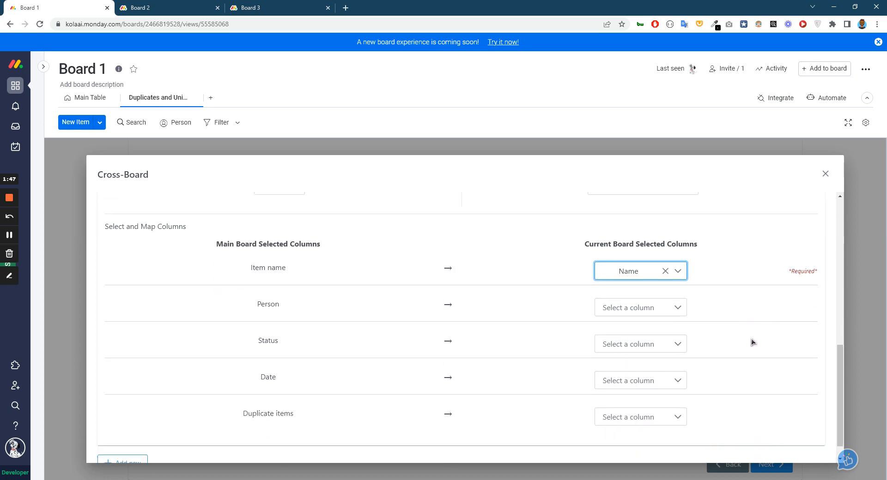
pyautogui.scroll(4, 744, 352)
pyautogui.scroll(-3, 744, 353)
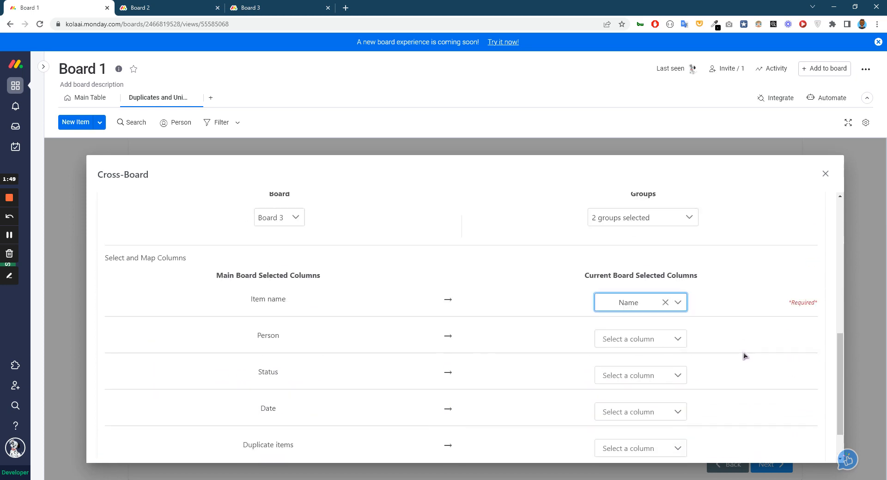
pyautogui.scroll(-2, 744, 353)
pyautogui.scroll(4, 744, 353)
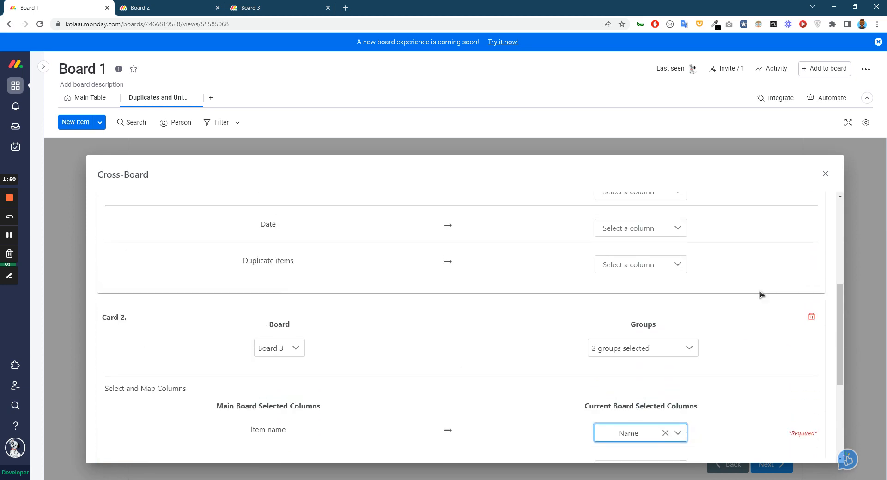
pyautogui.click(826, 174)
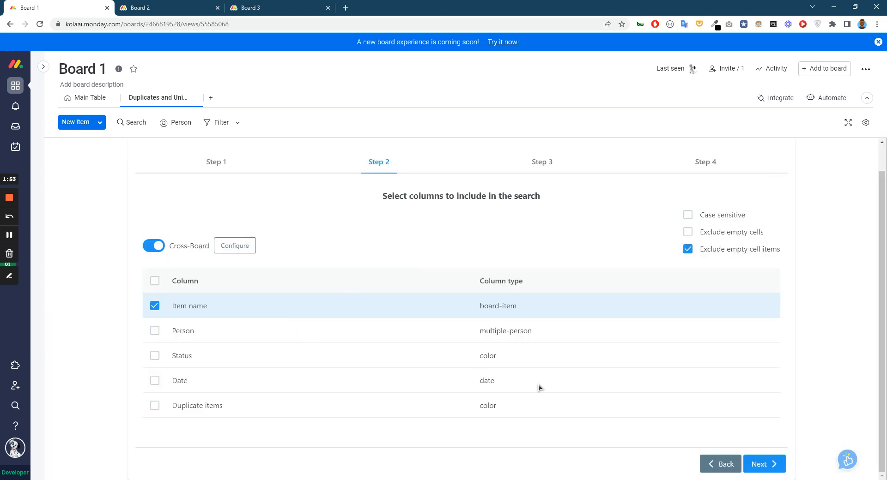
# Continue to the data type selection and choose to find all duplicates.
pyautogui.click(752, 459)
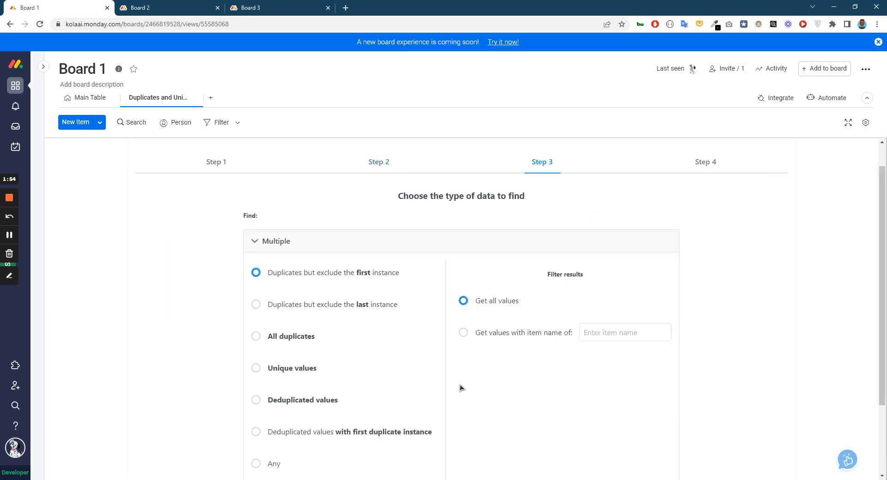
pyautogui.click(258, 338)
pyautogui.scroll(-2, 379, 355)
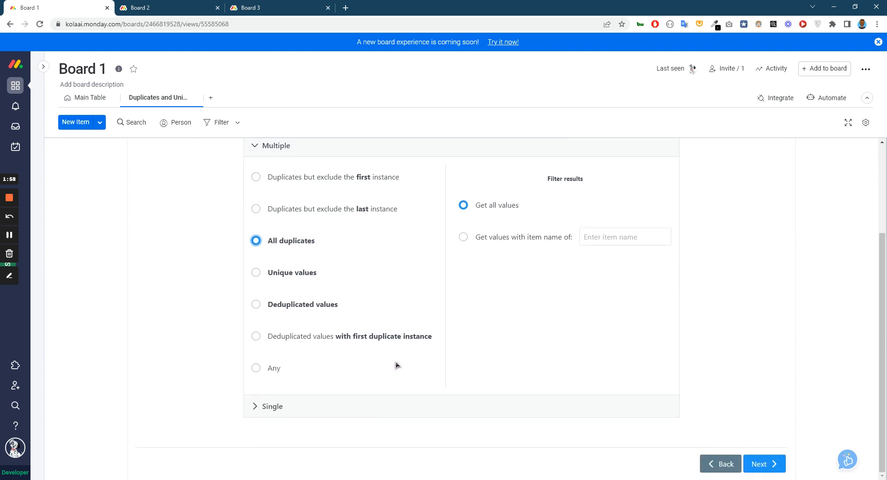
# Continue to the result action and mark found items in the existing Duplicate items status column with the text Duplicate.
pyautogui.click(775, 464)
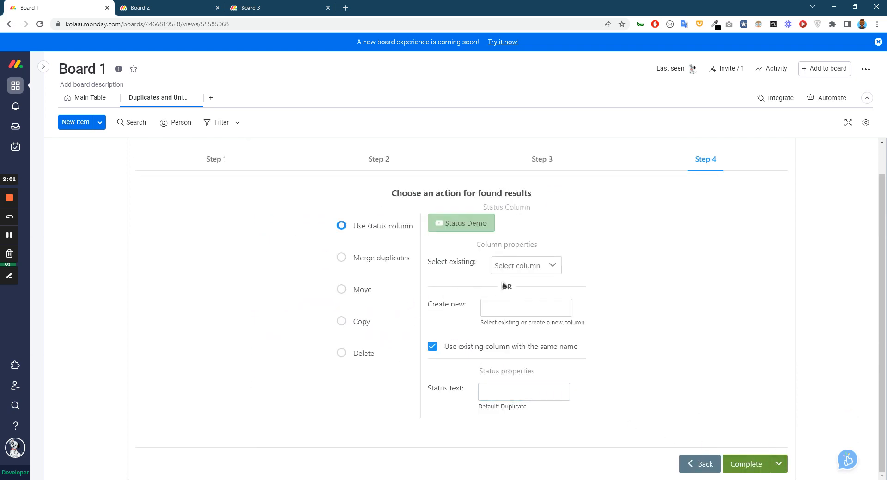
pyautogui.click(525, 273)
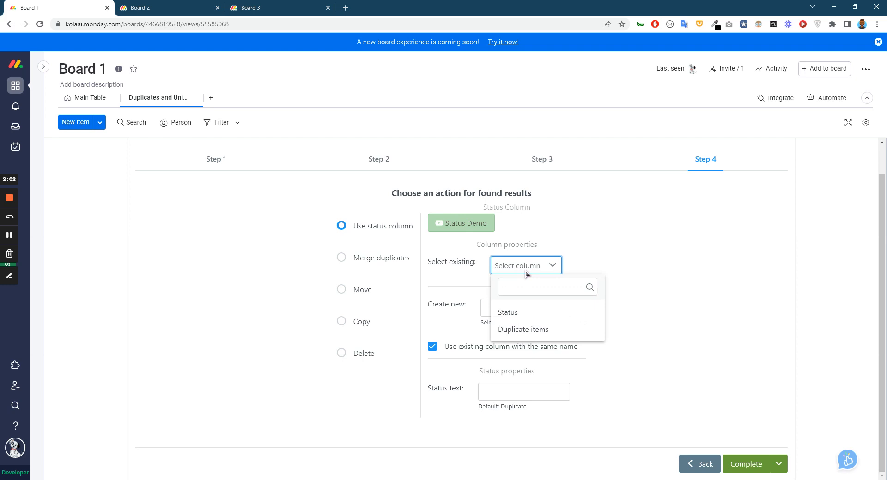
pyautogui.click(529, 329)
pyautogui.click(507, 393)
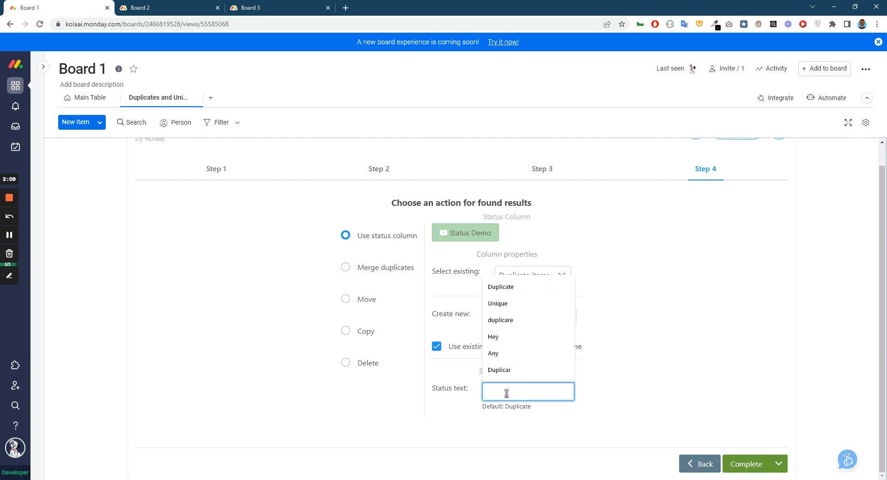
pyautogui.click(533, 285)
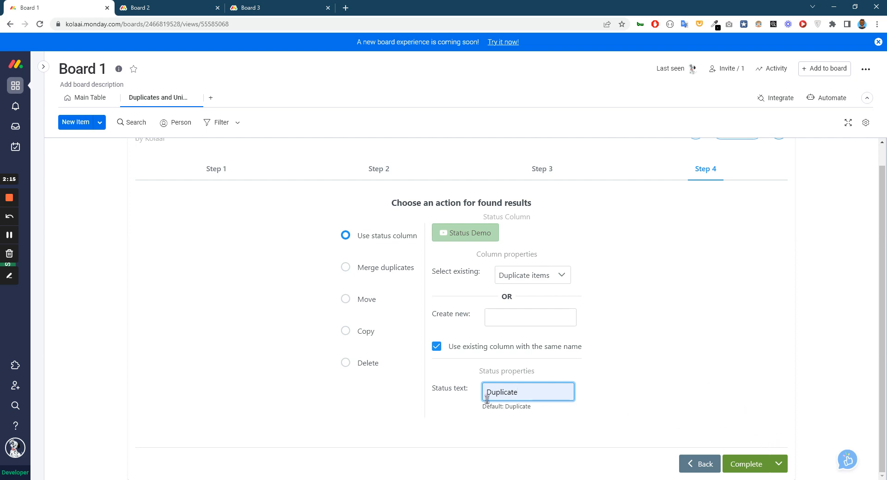
# Save the search configuration as a template named Duplicate Across Boards.
pyautogui.click(779, 465)
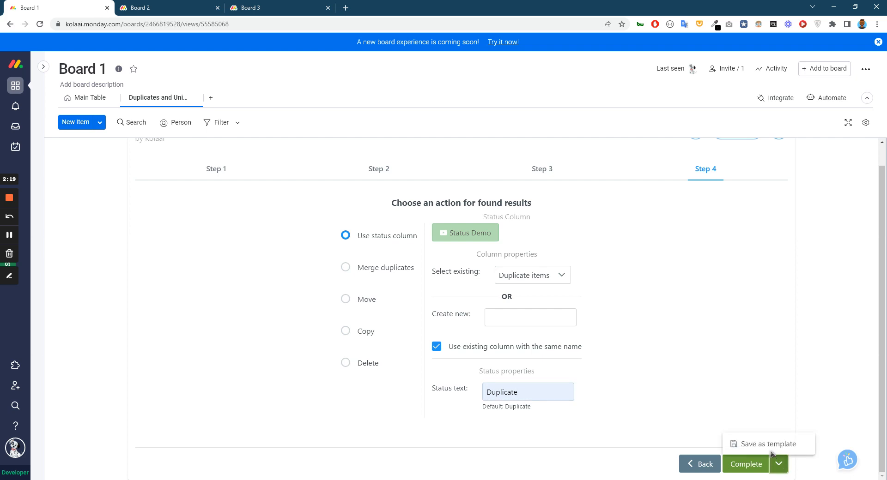
pyautogui.click(760, 446)
pyautogui.click(185, 468)
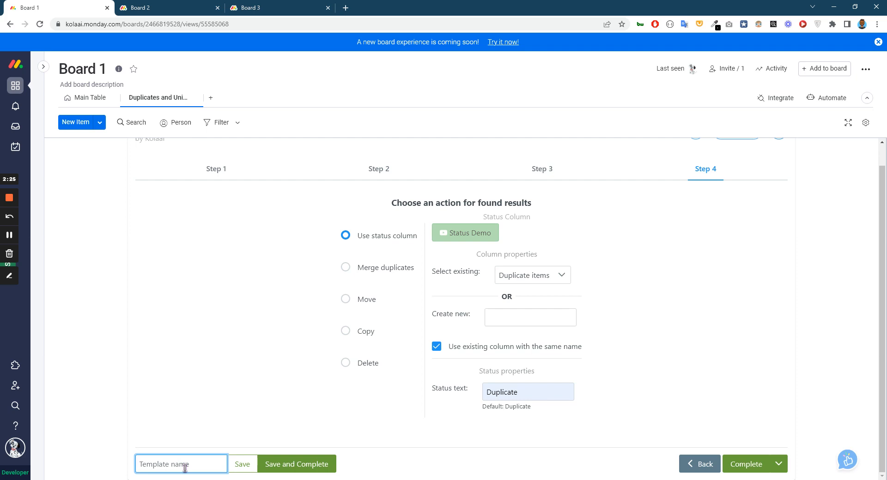
pyautogui.write('Duplicate Across Boards')
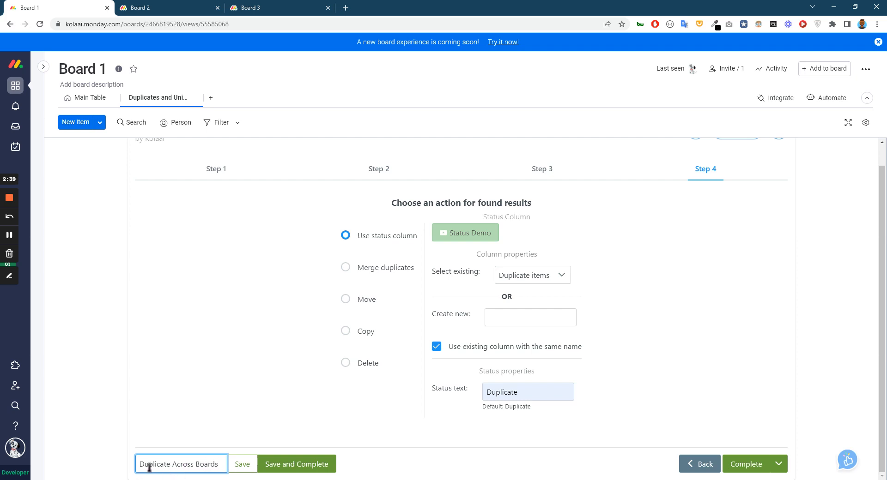
pyautogui.click(240, 466)
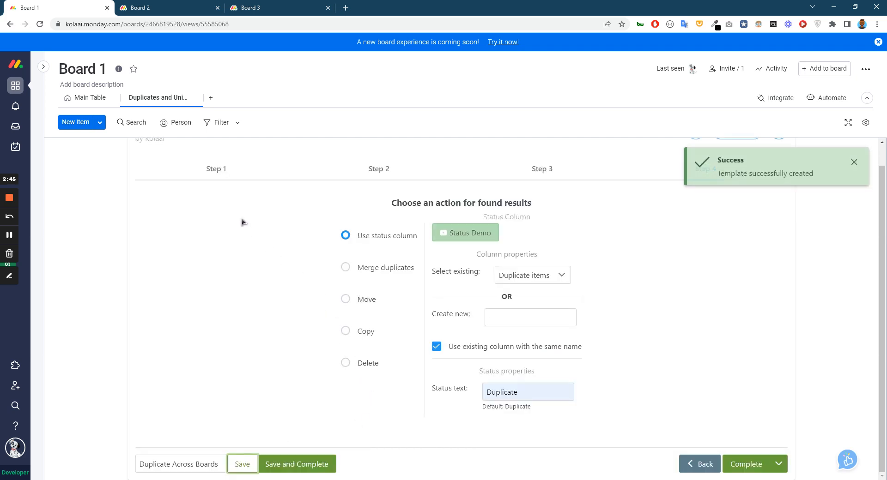
# Return to Step 1 and look through the saved templates for Duplicate Across Boards.
pyautogui.click(214, 169)
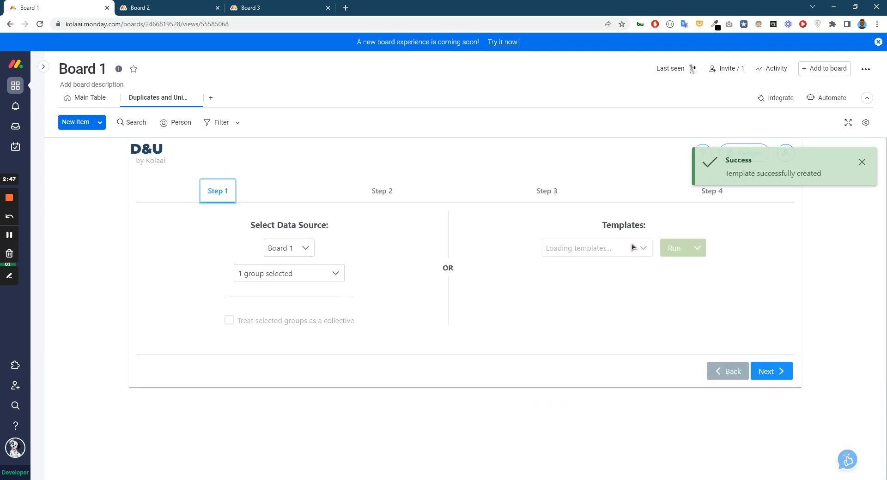
pyautogui.click(629, 254)
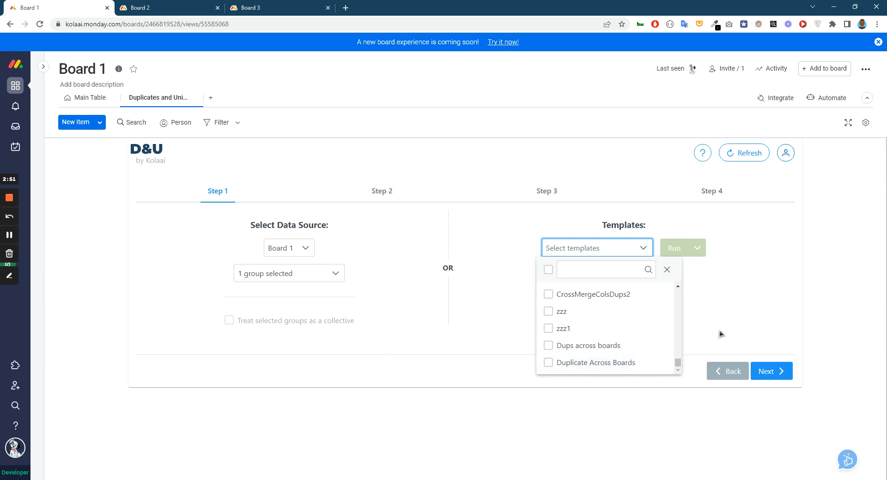
pyautogui.click(730, 323)
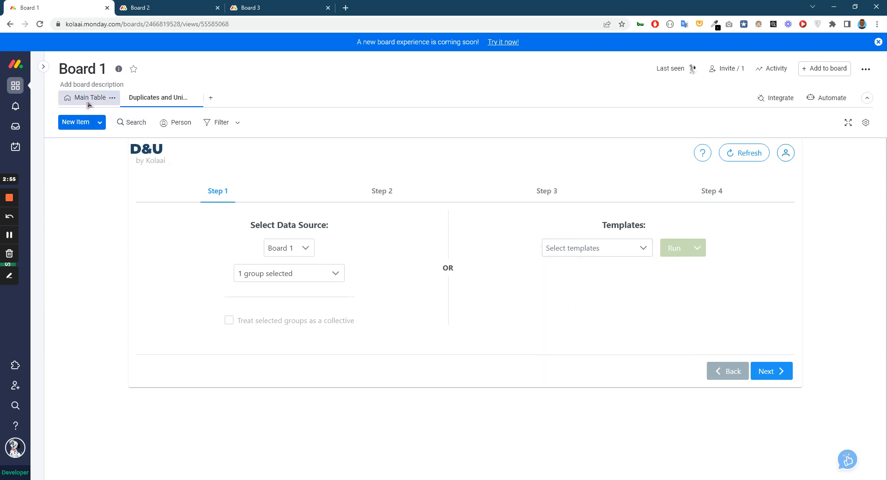
# Go to Board 1's main table and open the Duplicates and Uniques recipes among the board's available integrations.
pyautogui.click(110, 98)
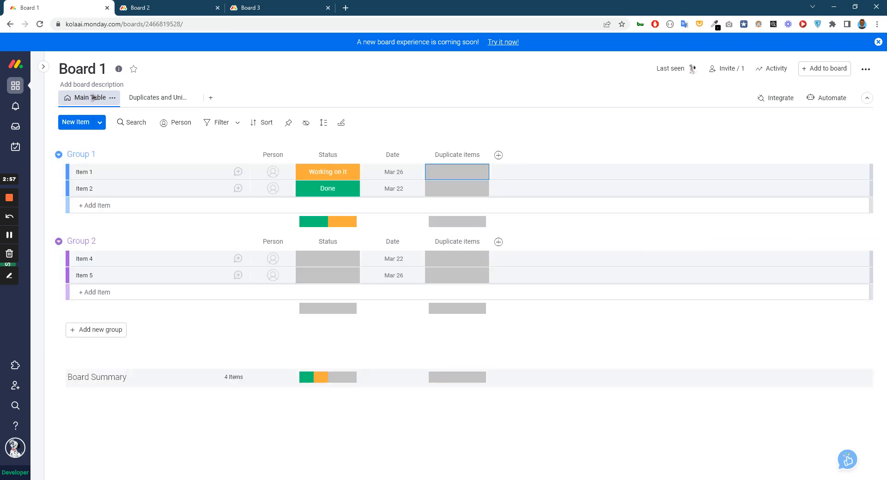
pyautogui.click(816, 70)
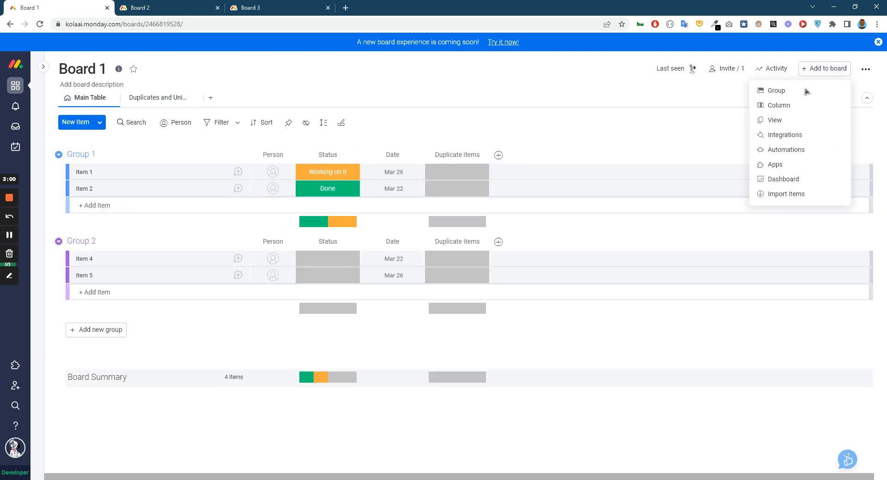
pyautogui.click(786, 135)
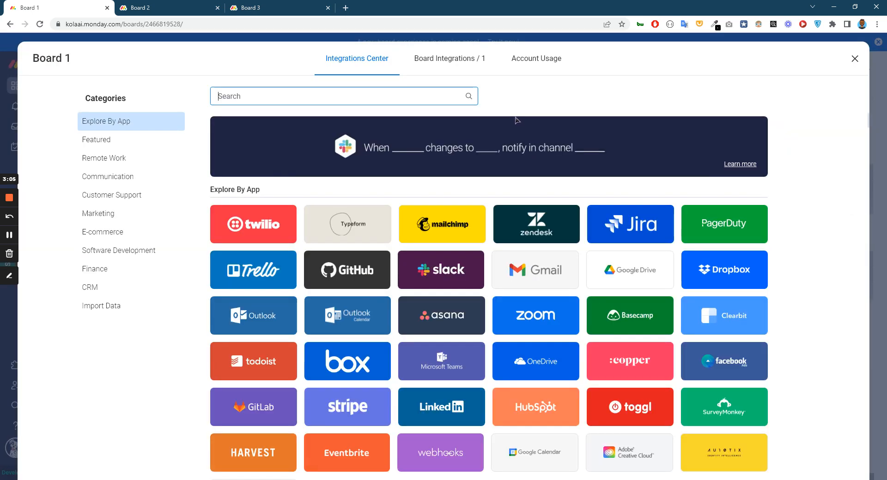
pyautogui.scroll(-2, 582, 342)
pyautogui.scroll(-2, 582, 339)
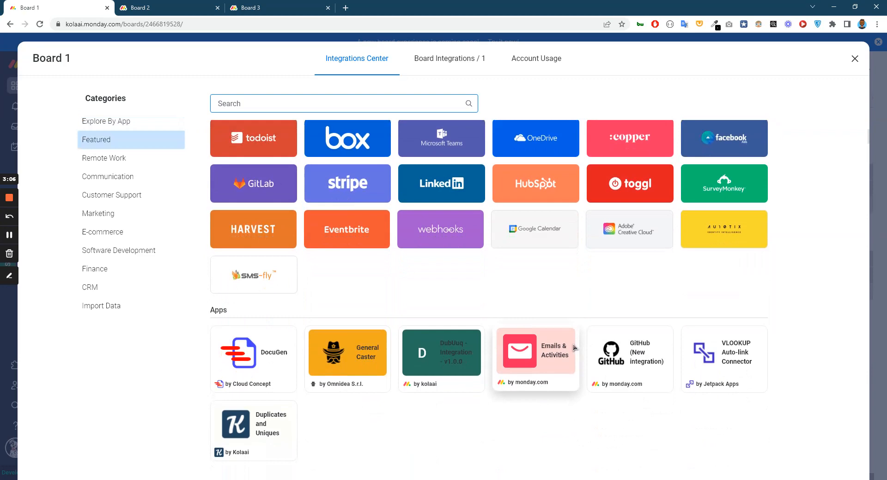
pyautogui.click(254, 432)
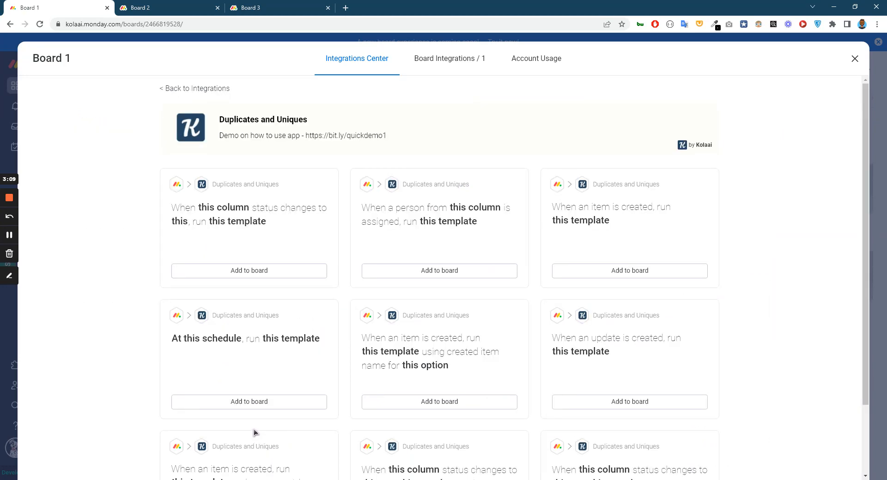
# Add the "When an item is created, run this template" recipe and sign into the Kolaai account with the saved email and password.
pyautogui.click(628, 269)
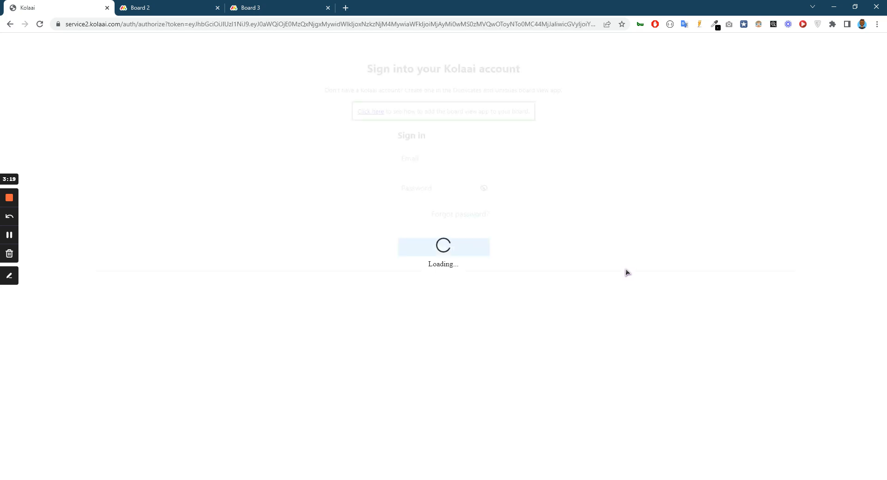
pyautogui.click(451, 158)
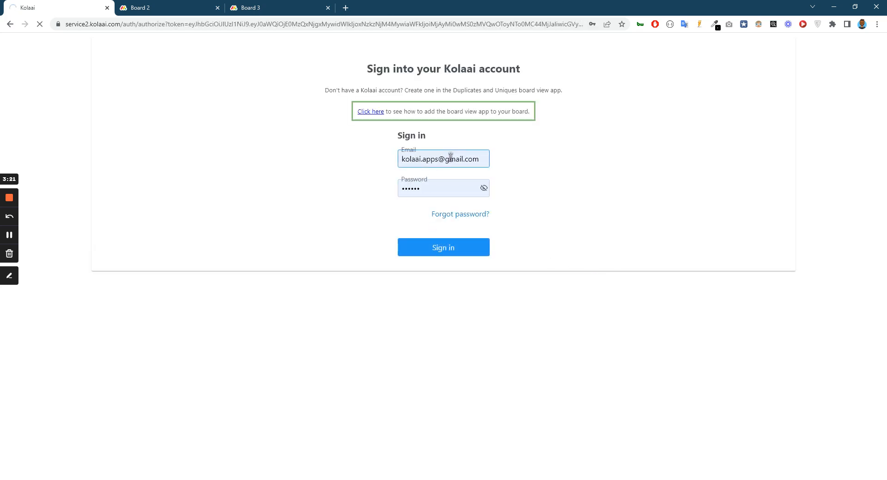
pyautogui.click(333, 197)
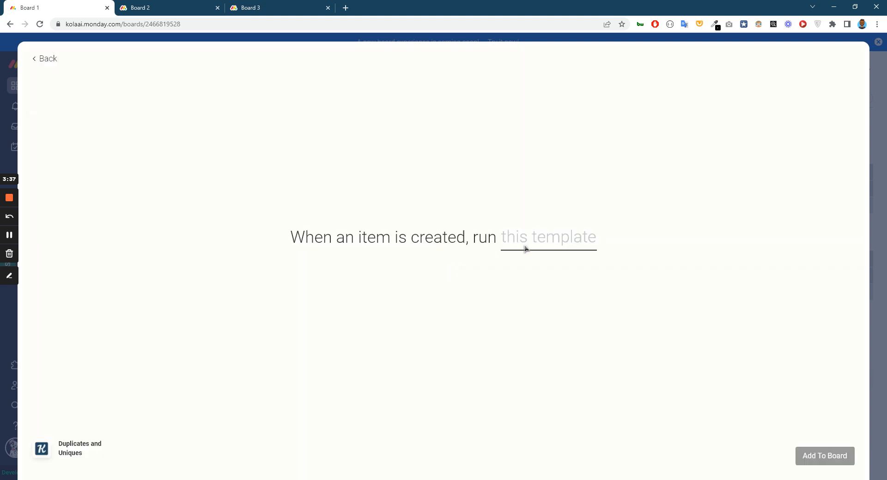
# Add the integration with the Duplicate Across Boards template and turn off the one that runs Dups across boards.
pyautogui.click(526, 249)
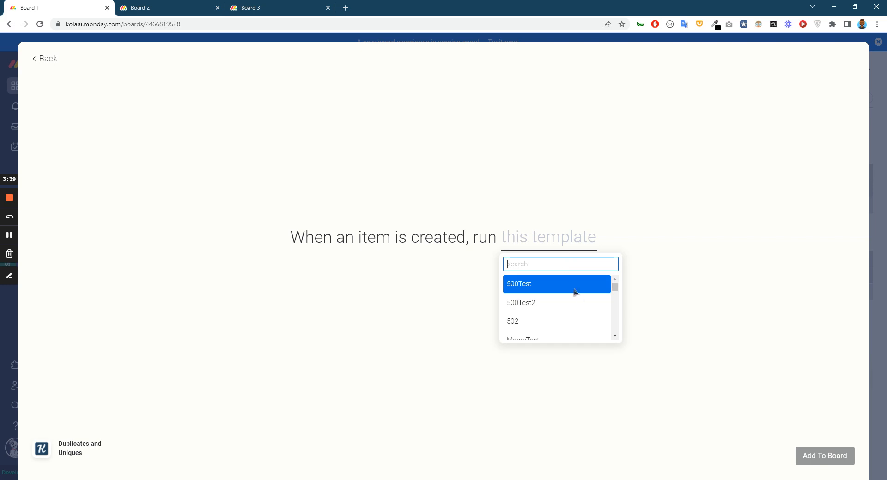
pyautogui.moveTo(615, 283); pyautogui.dragTo(622, 330)
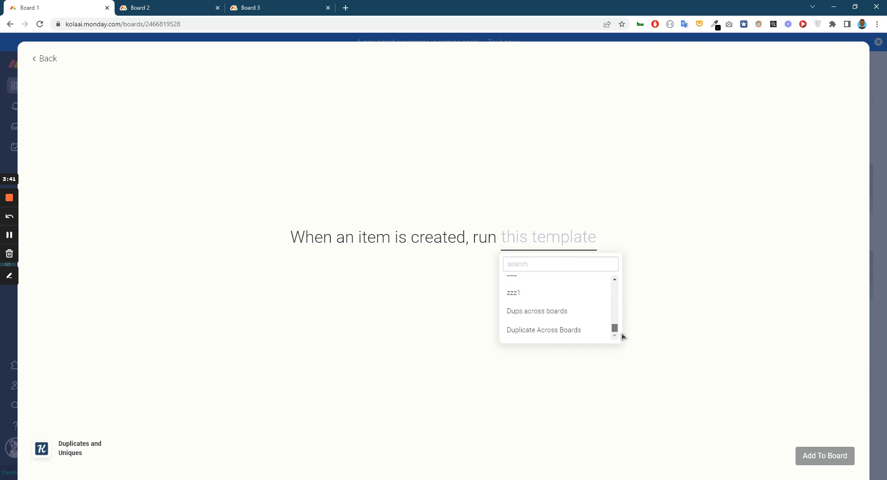
pyautogui.click(524, 335)
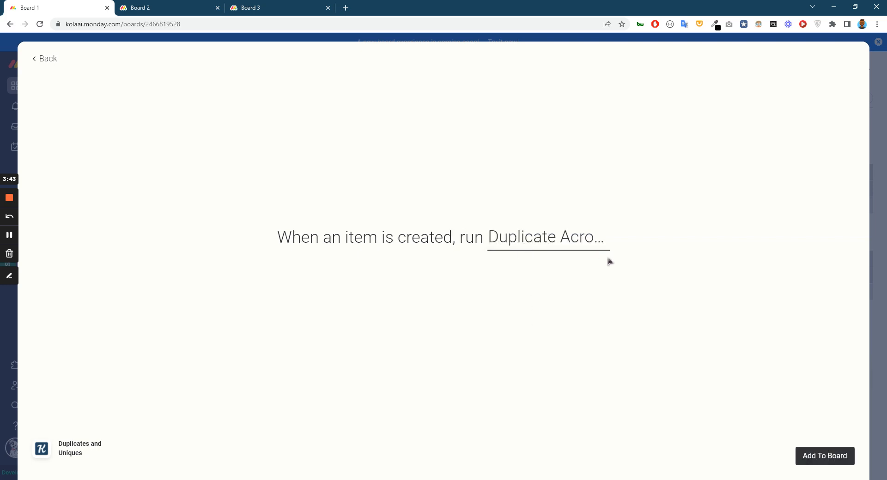
pyautogui.click(829, 460)
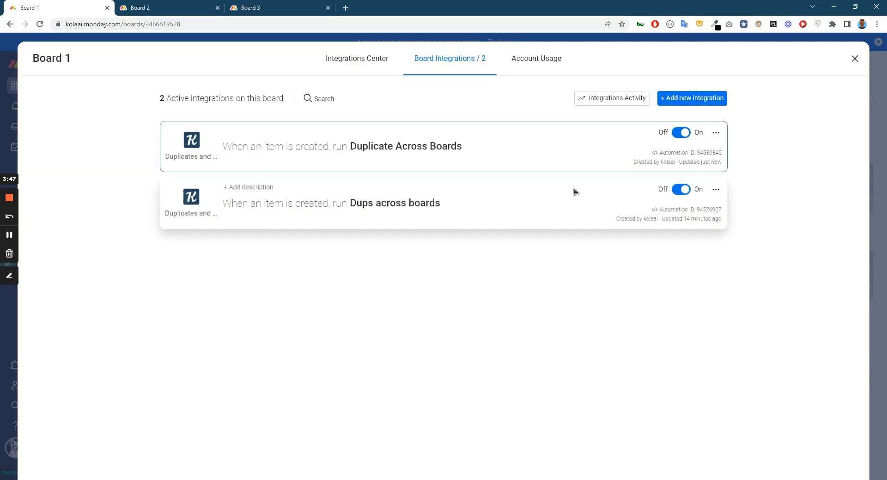
pyautogui.click(684, 190)
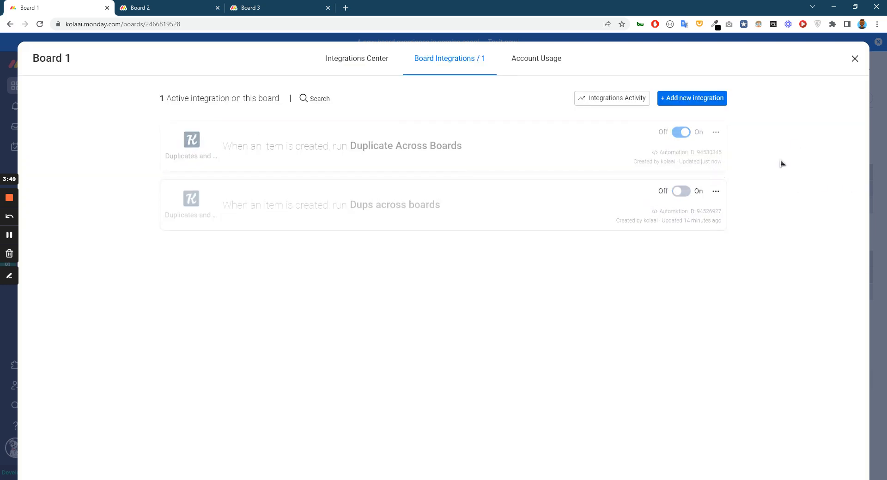
pyautogui.click(855, 58)
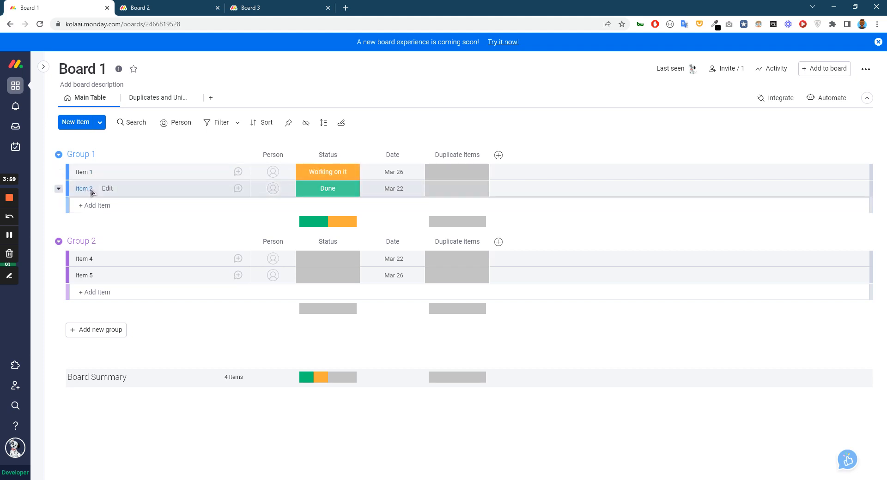
# Review the items on the other boards and add Item 7 to Group 1 on Board 1.
pyautogui.hotkey('ctrl', 'Tab')
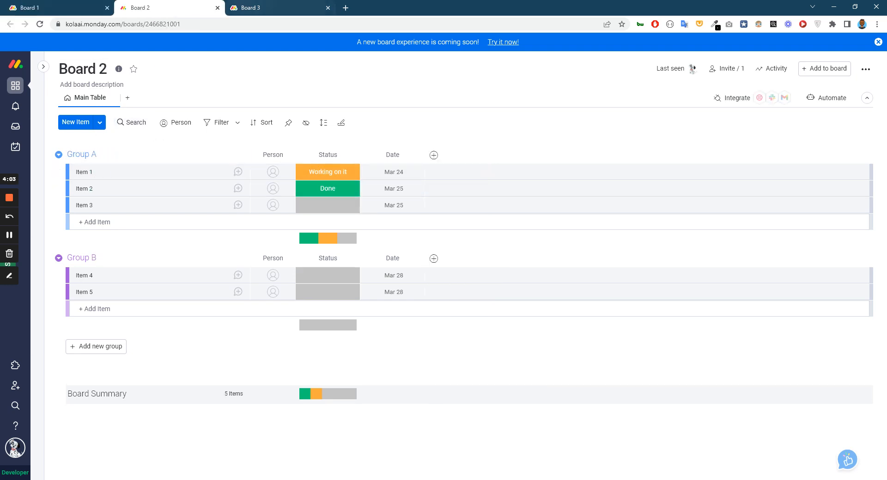
pyautogui.hotkey('ctrl', 'Tab')
pyautogui.hotkey('ctrl', 'Tab')
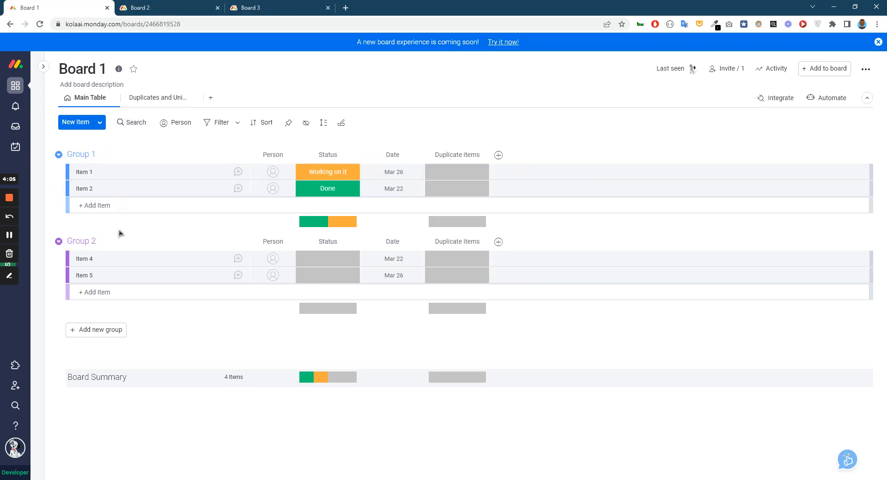
pyautogui.click(115, 205)
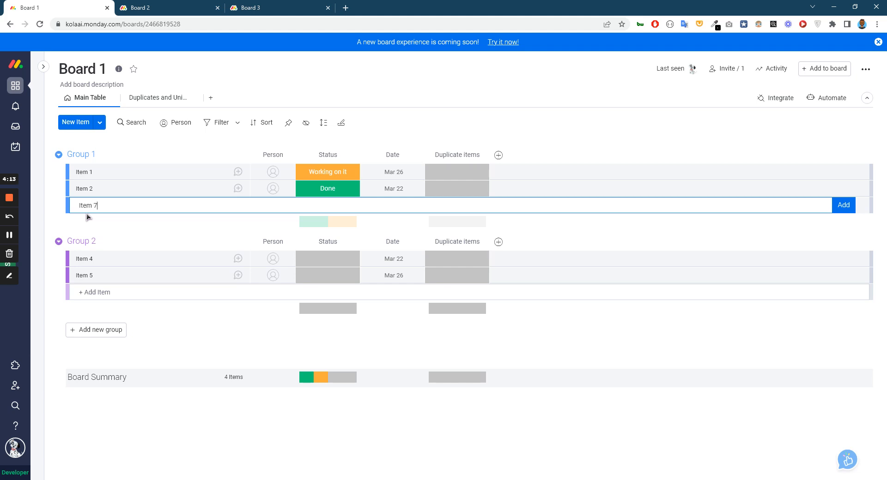
pyautogui.press('Return')
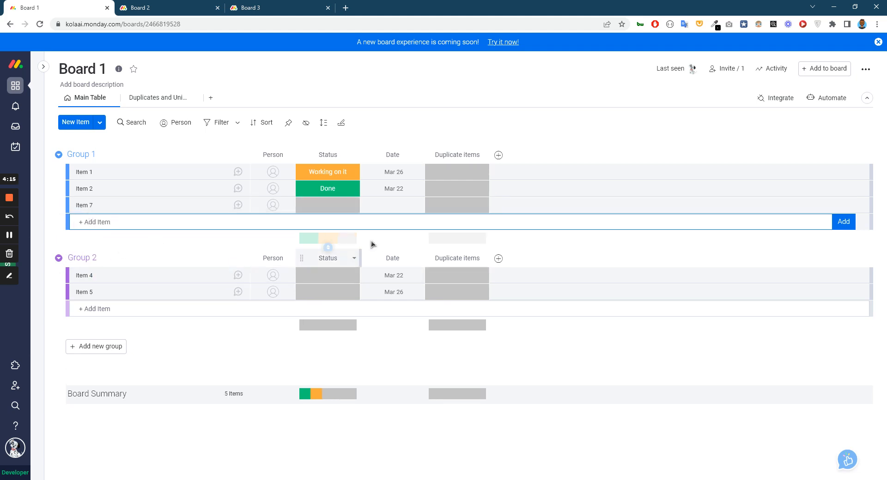
# Compare the item names on Board 2 and Board 3 and examine the Duplicate items column on Board 1.
pyautogui.click(165, 13)
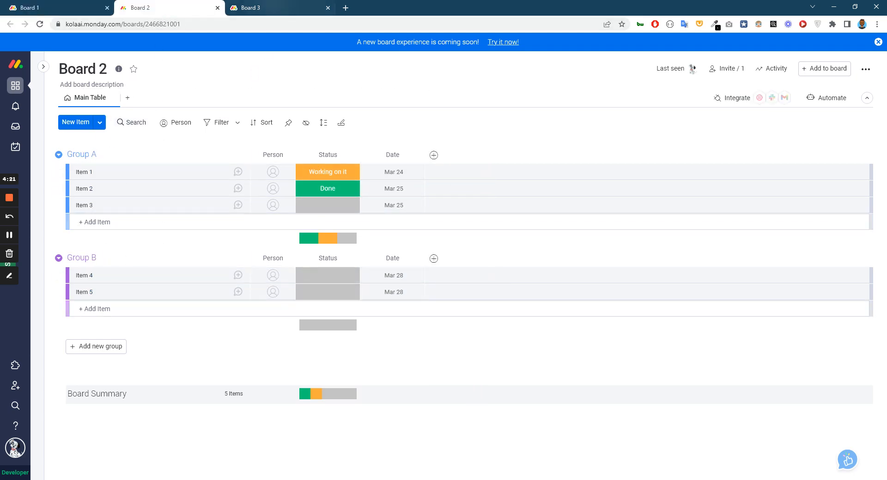
pyautogui.click(256, 8)
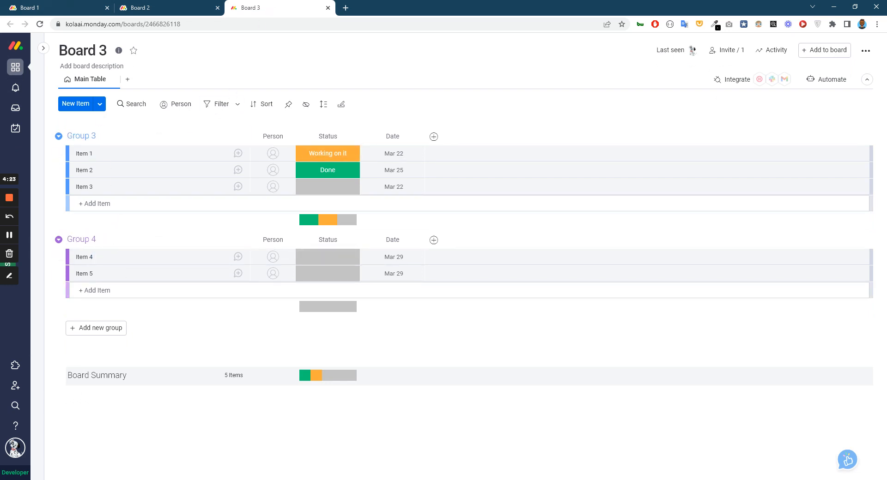
pyautogui.click(60, 8)
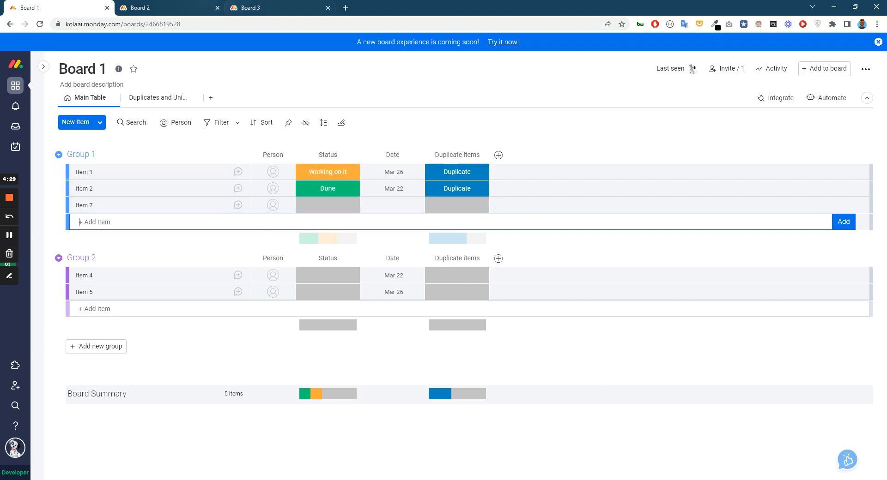
# Switch to Board 3 and add Item 8 to Group 3.
pyautogui.click(139, 8)
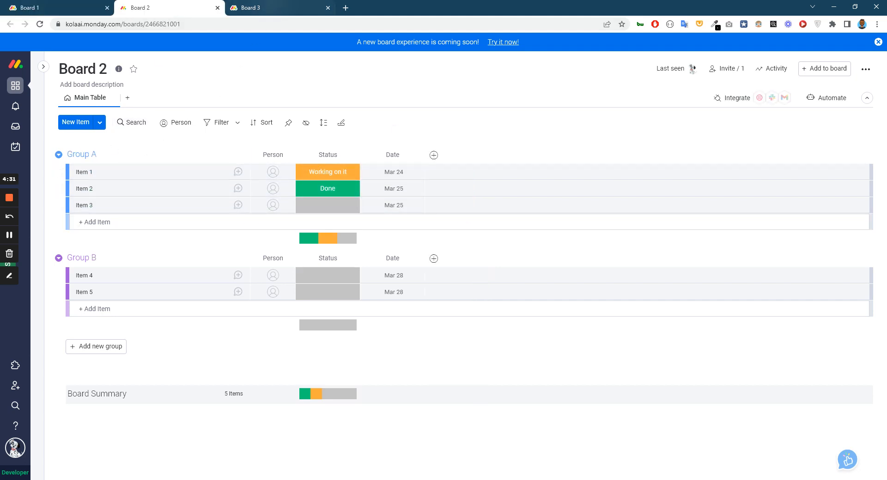
pyautogui.click(258, 8)
pyautogui.click(111, 202)
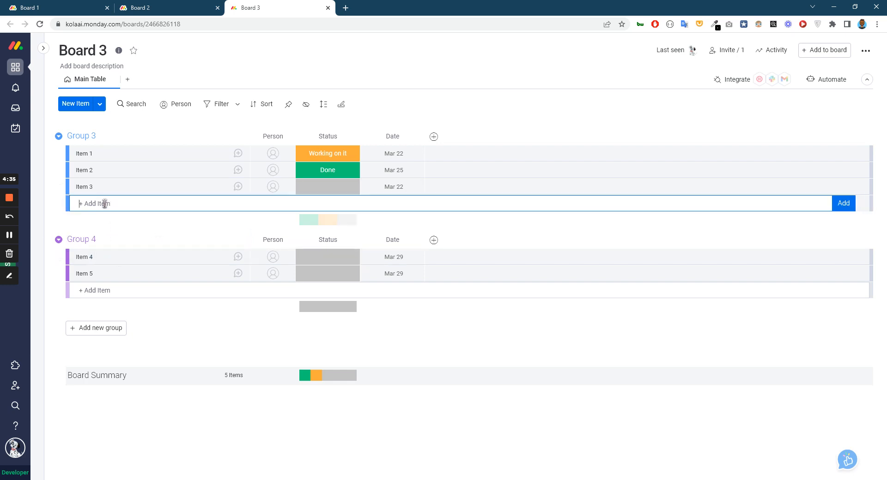
pyautogui.write('Item 8')
pyautogui.press('Return')
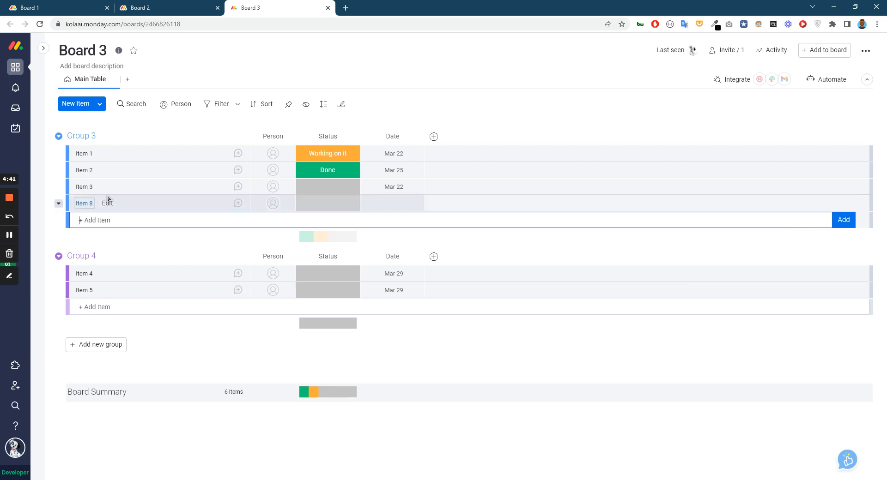
# Switch back to Board 1 and add Item 8 to Group 1.
pyautogui.hotkey('ctrl', '1')
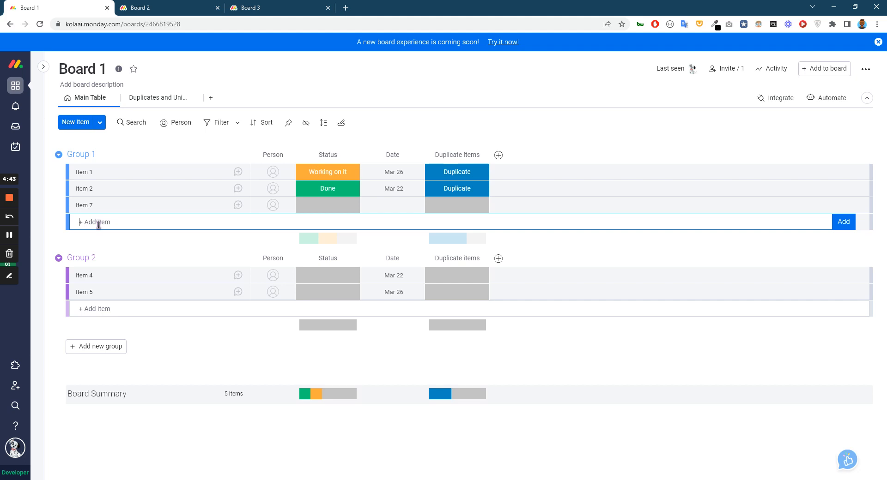
pyautogui.write('Item 8')
pyautogui.press('Return')
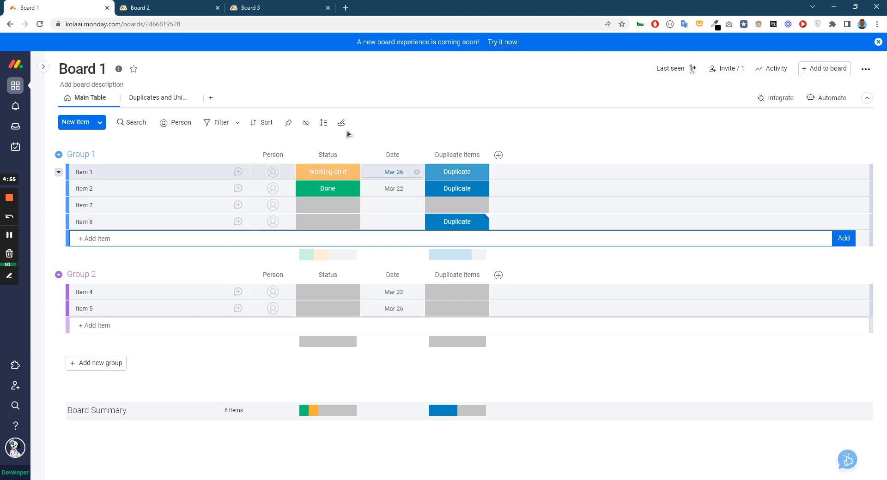
# Go to Board 3 and add Item 7 to Group 4.
pyautogui.click(252, 8)
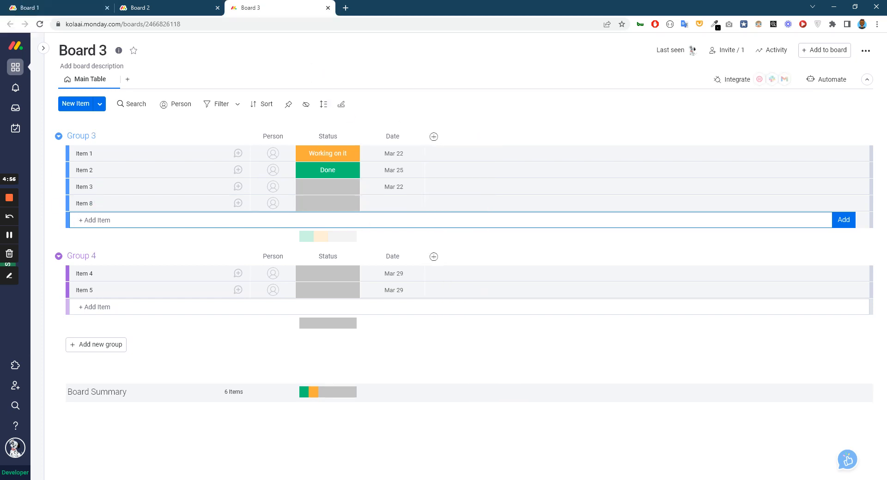
pyautogui.click(122, 307)
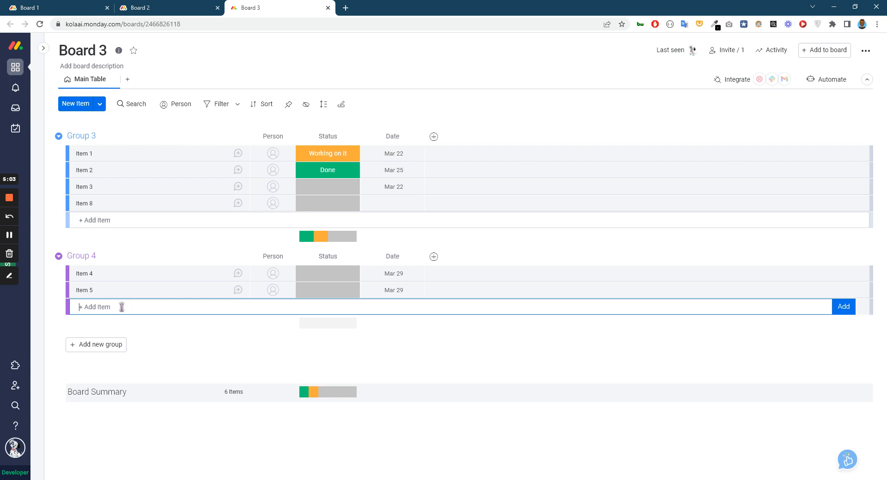
pyautogui.write('Item 7')
pyautogui.press('Return')
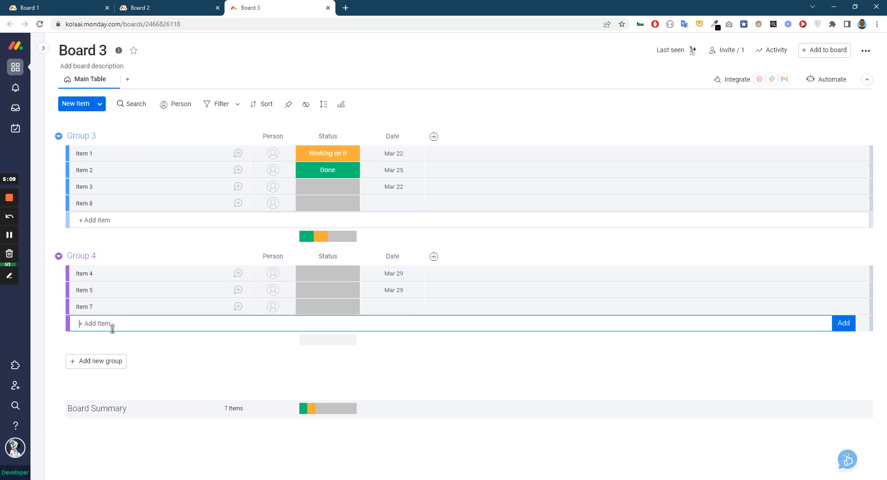
# Return to Board 1 and add Item 10 to Group 1.
pyautogui.click(83, 8)
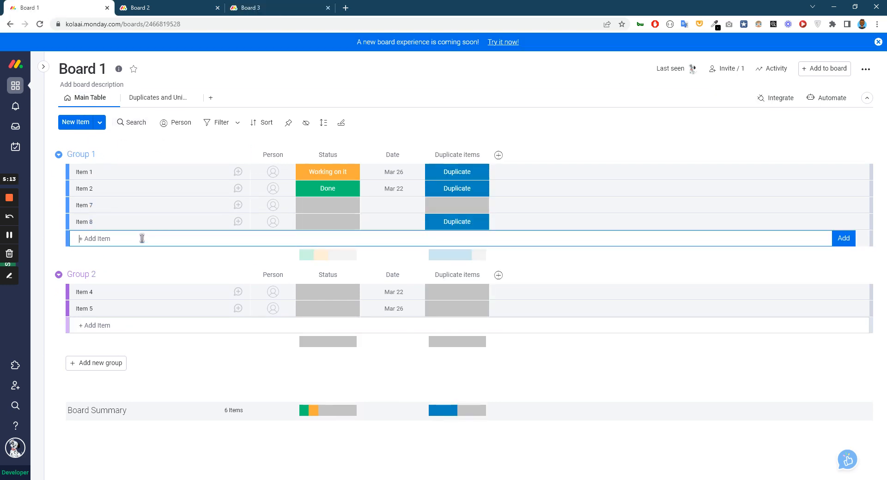
pyautogui.write('Item 10')
pyautogui.press('Return')
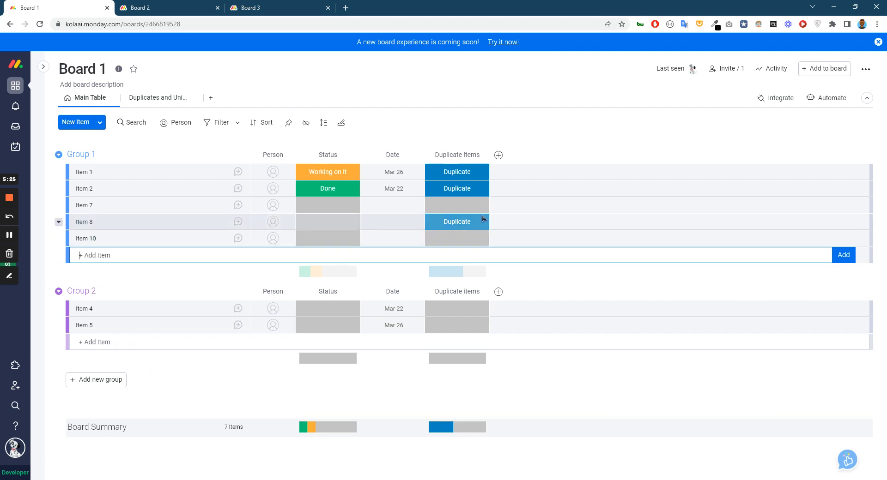